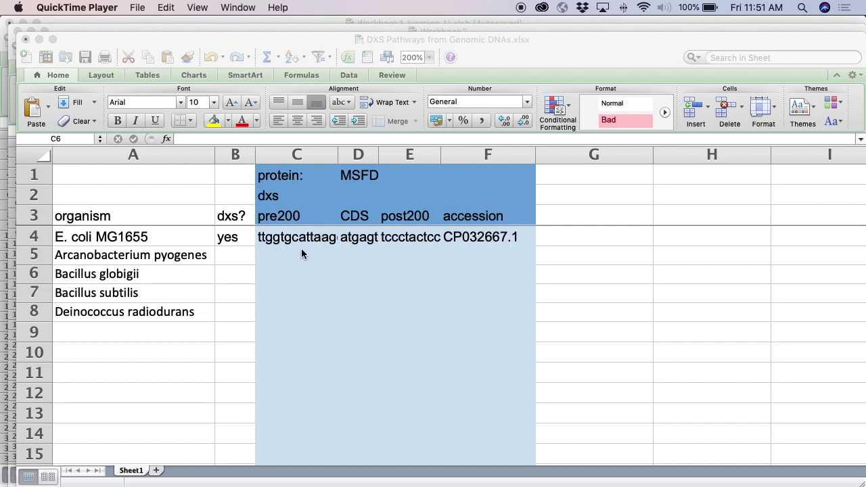
Examine the E. coli row's dxs?, pre200, CDS, post200 and accession entries, the other listed organisms, and the dxs protein sequence in D1
click(229, 236)
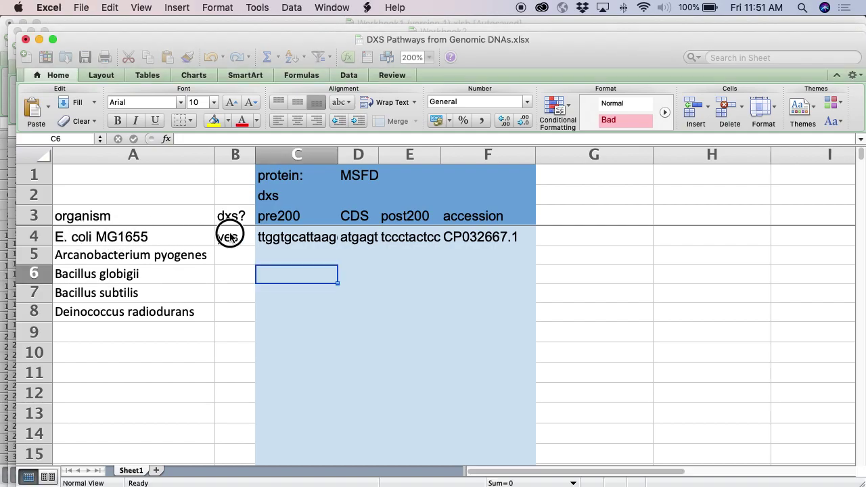
click(121, 238)
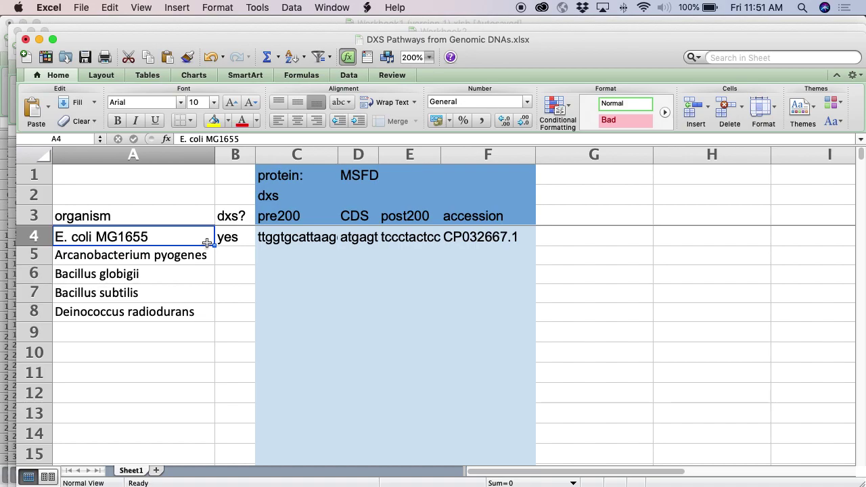
click(362, 236)
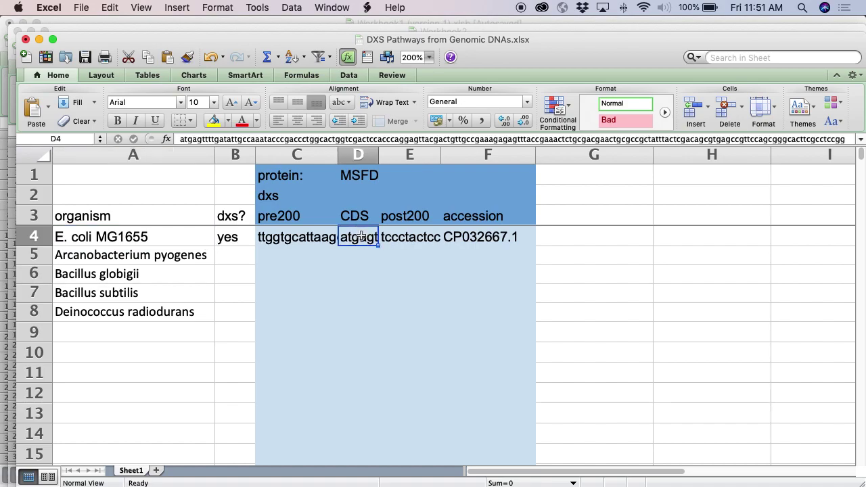
click(324, 237)
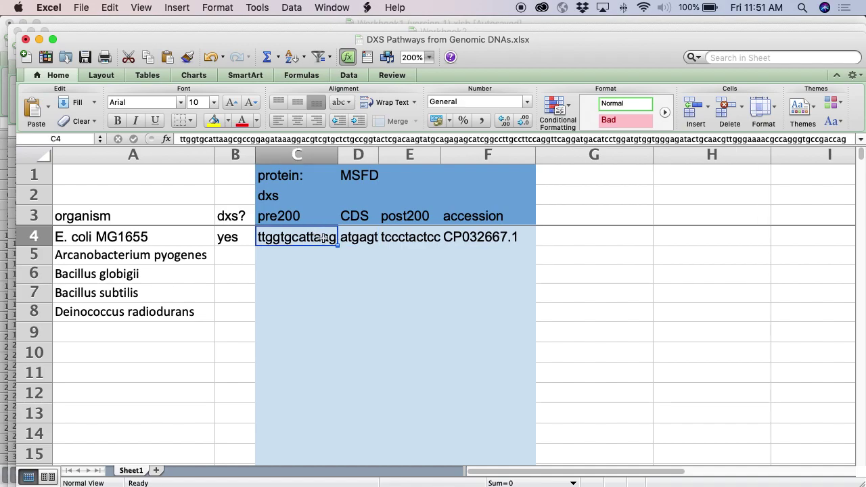
click(403, 236)
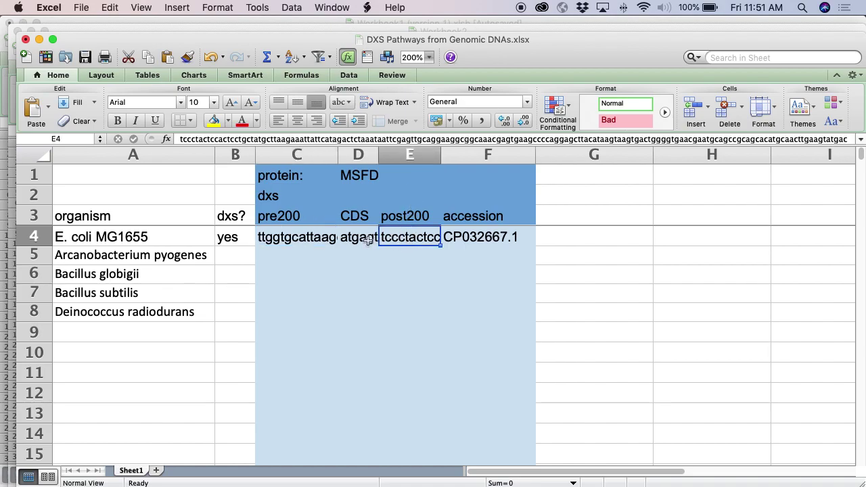
click(505, 237)
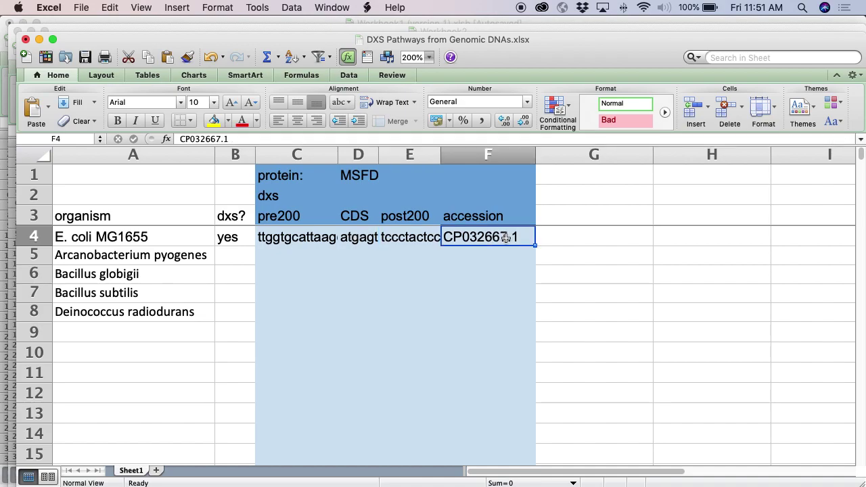
click(230, 236)
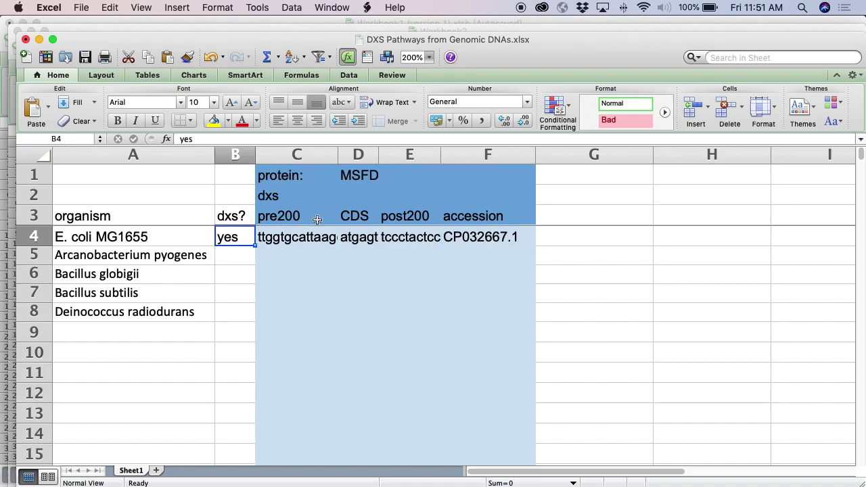
click(366, 236)
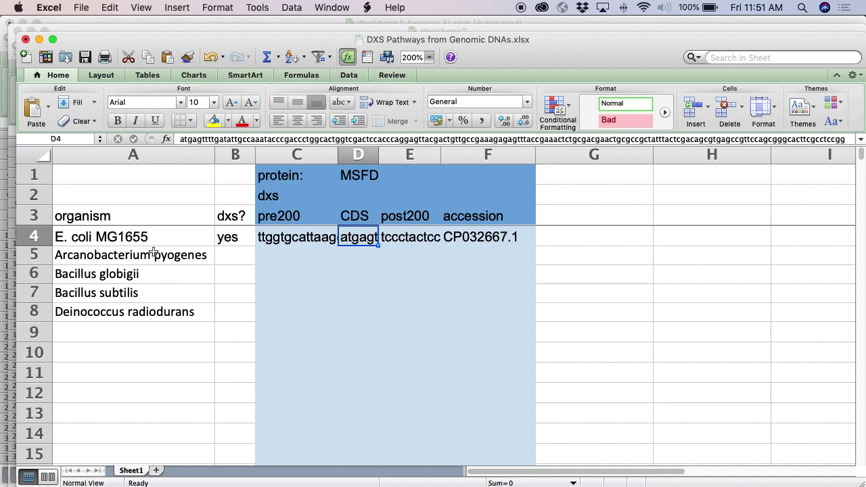
drag(153, 249, 155, 342)
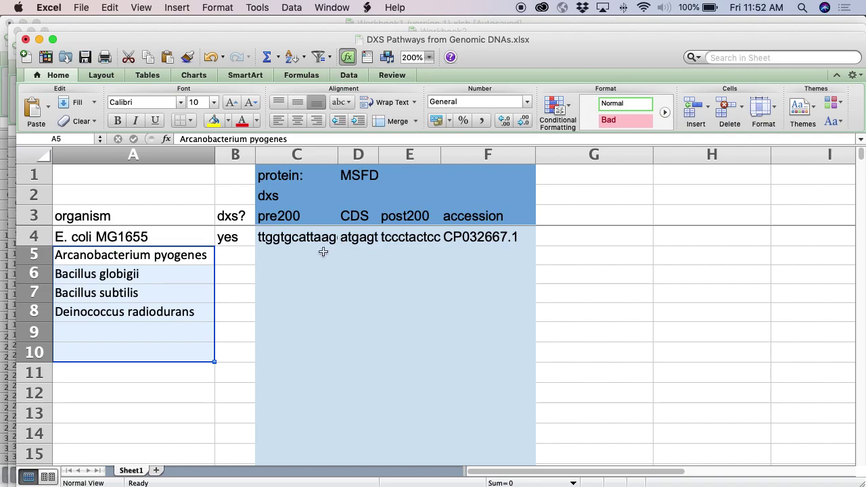
click(297, 234)
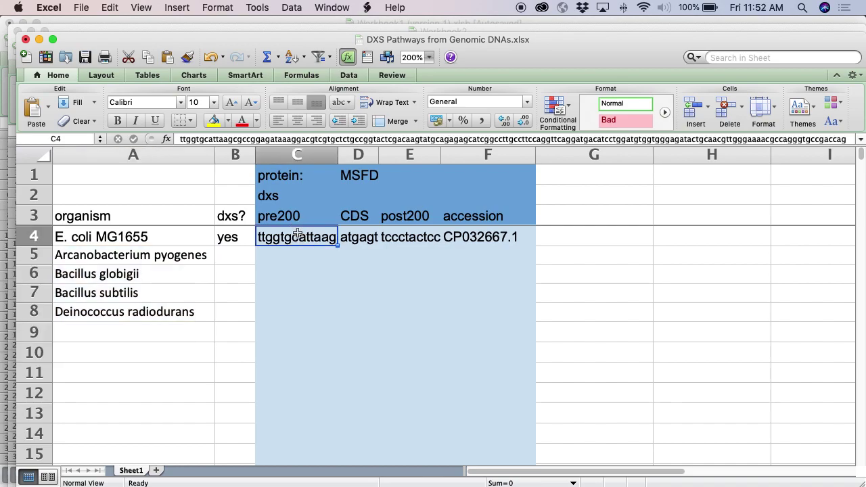
click(412, 237)
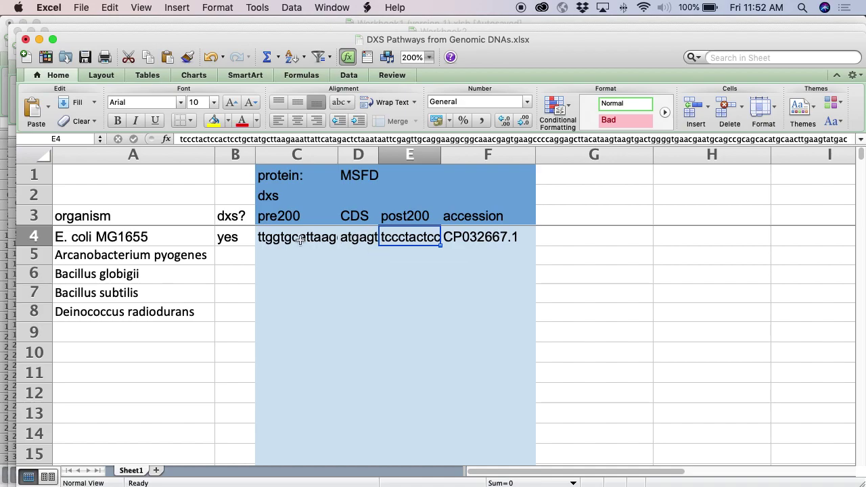
click(433, 280)
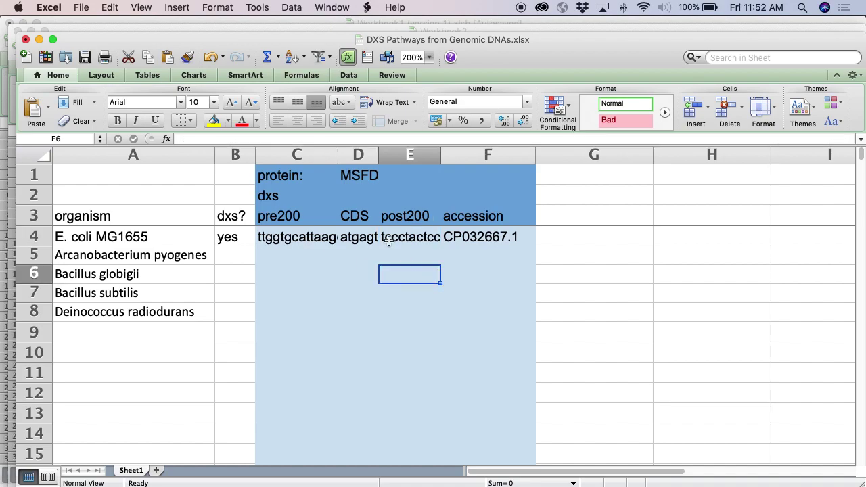
click(362, 174)
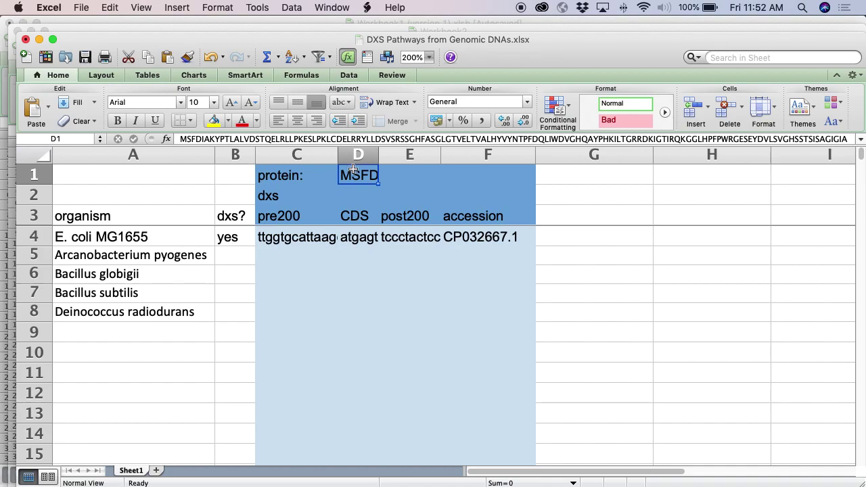
Copy the E. coli CDS sequence from cell D4 and paste it into the empty New_DNA window in ApE
click(358, 237)
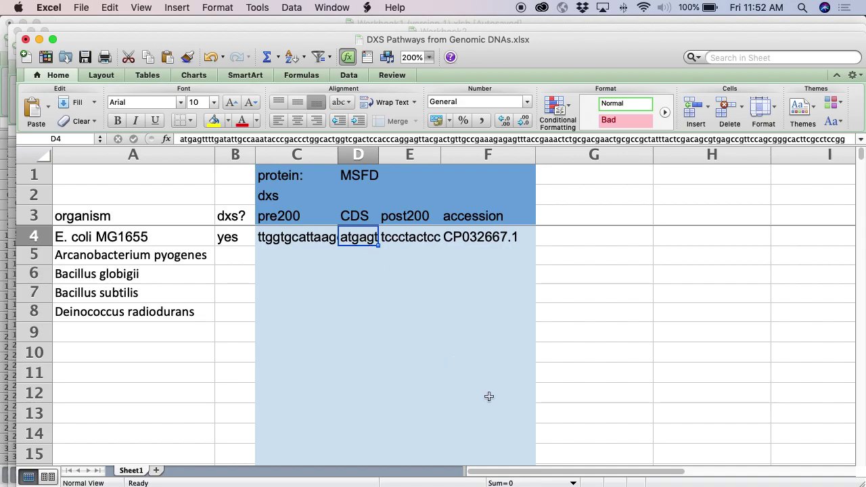
key(super+c)
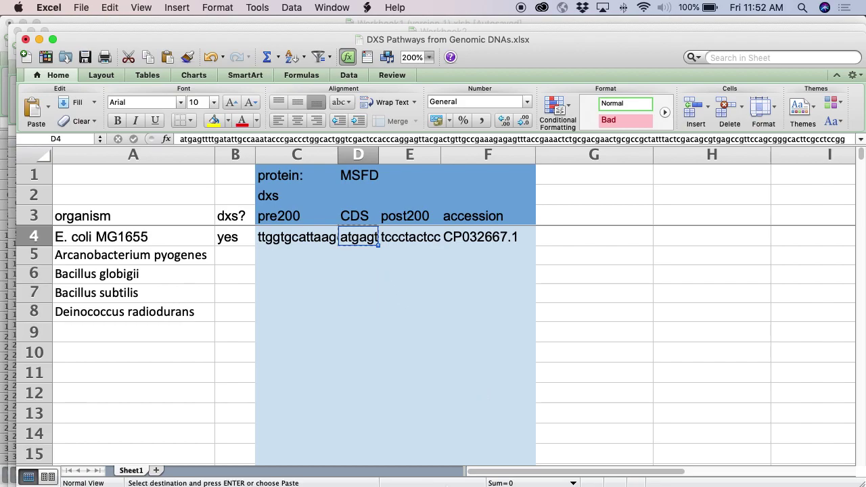
mouse_move(455, 484)
click(562, 472)
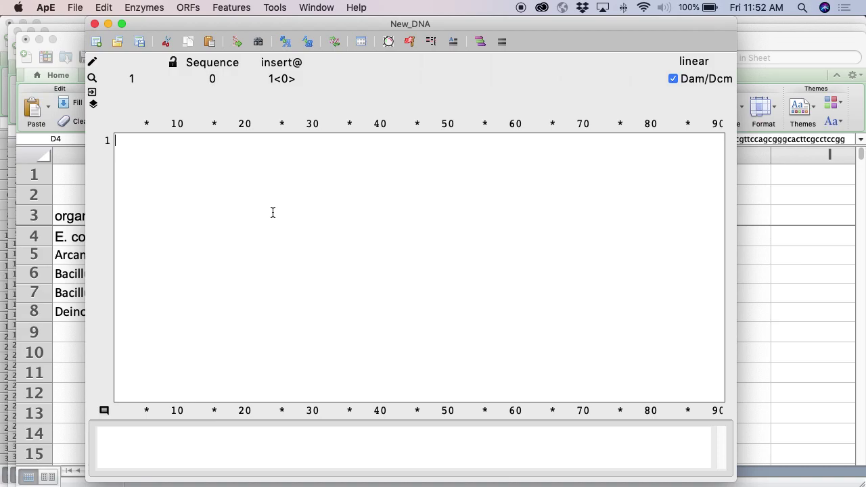
key(super+v)
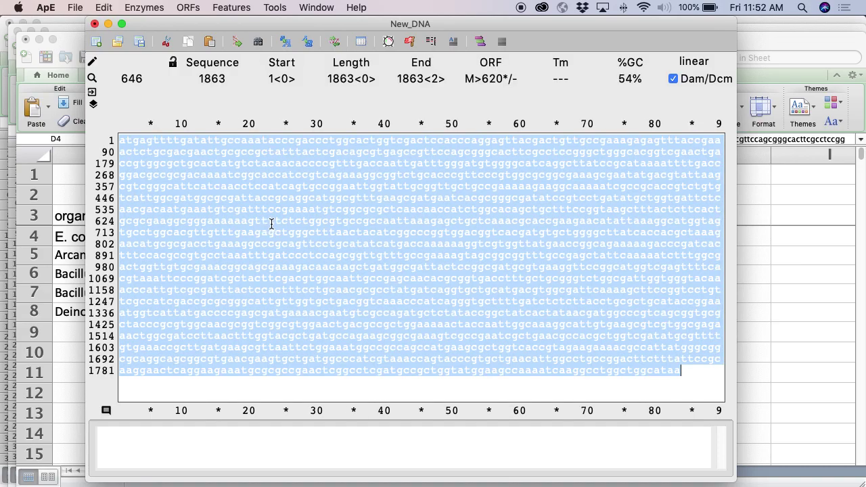
Translate the selected DNA sequence with 1-letter code, a line width of 20, no line numbers and no DNA shown
click(195, 7)
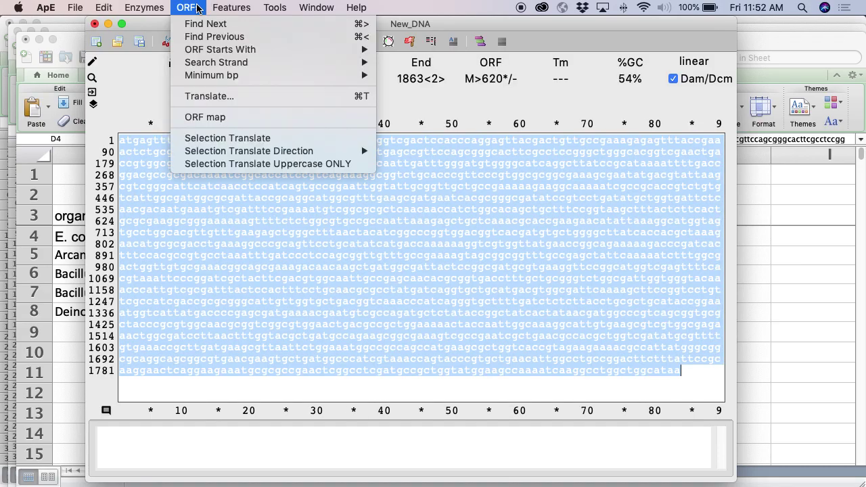
click(214, 97)
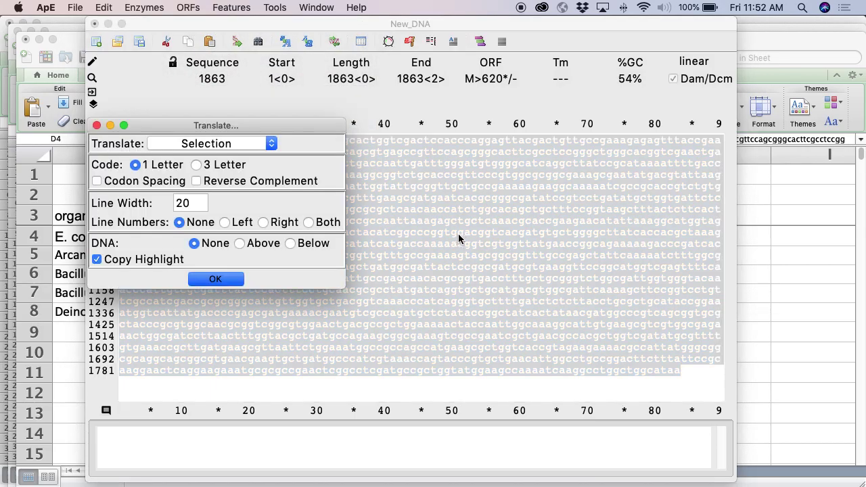
click(215, 279)
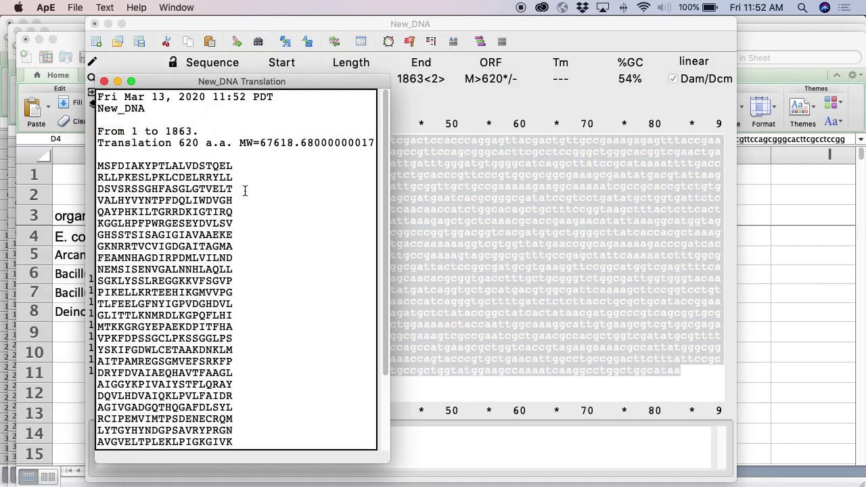
Copy the complete translated protein sequence through its stop symbol and close the translation window
drag(157, 154, 290, 458)
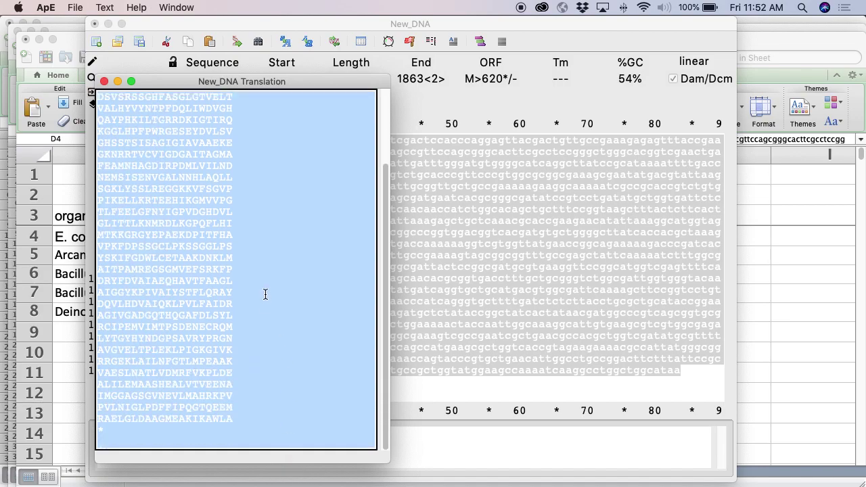
key(super+w)
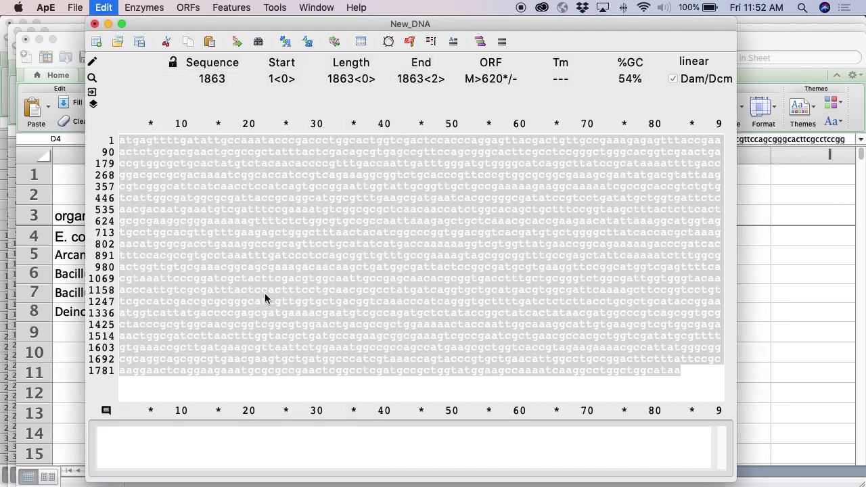
key(super+a)
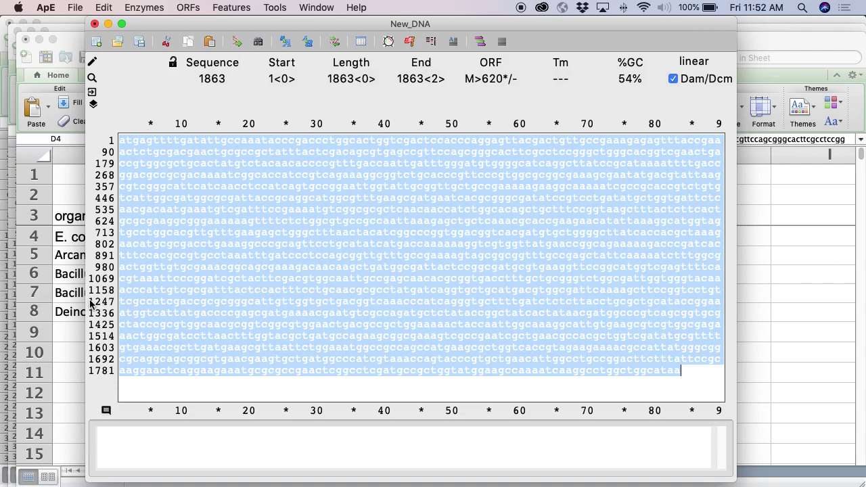
Switch to Chrome, replace the old search tab with a new one, and open NCBI's Protein BLAST page by searching for "blastp"
click(78, 312)
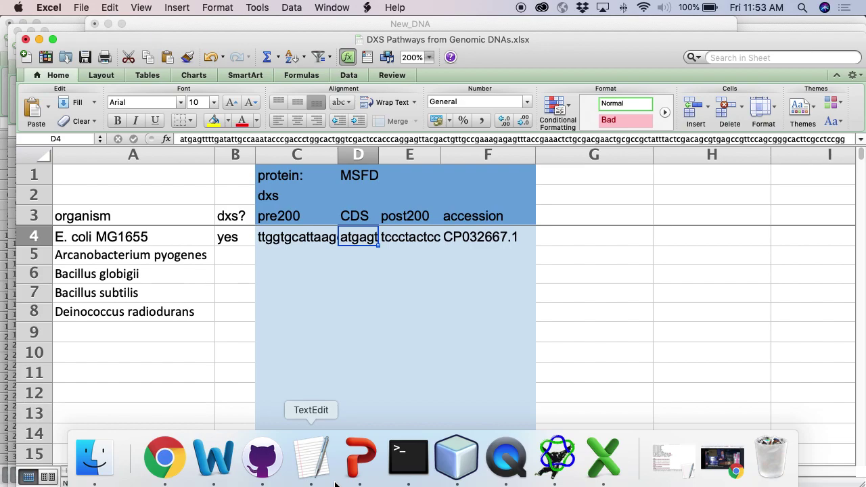
click(165, 459)
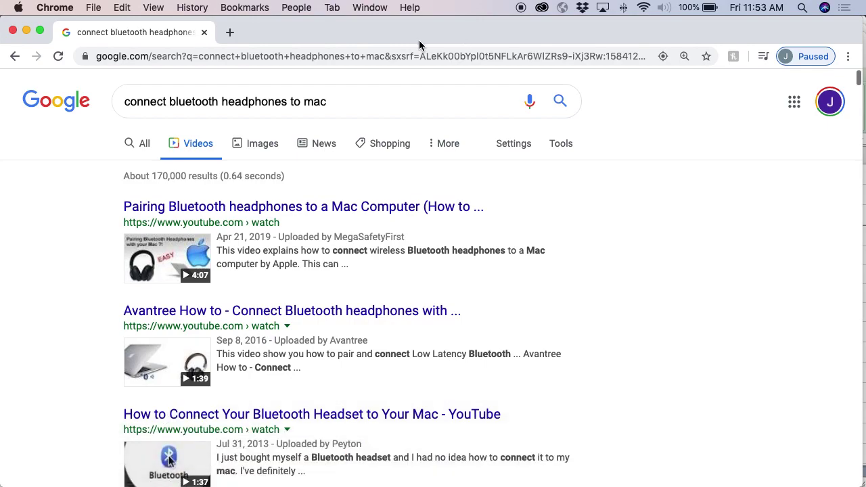
key(super+t)
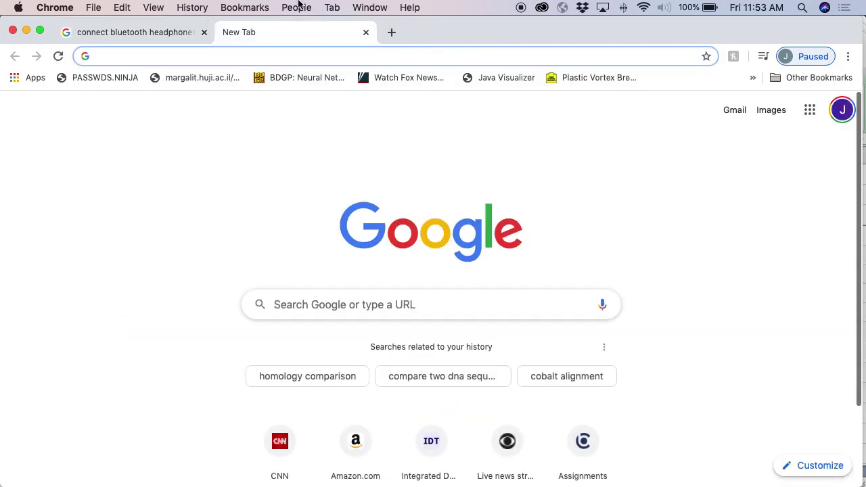
click(204, 32)
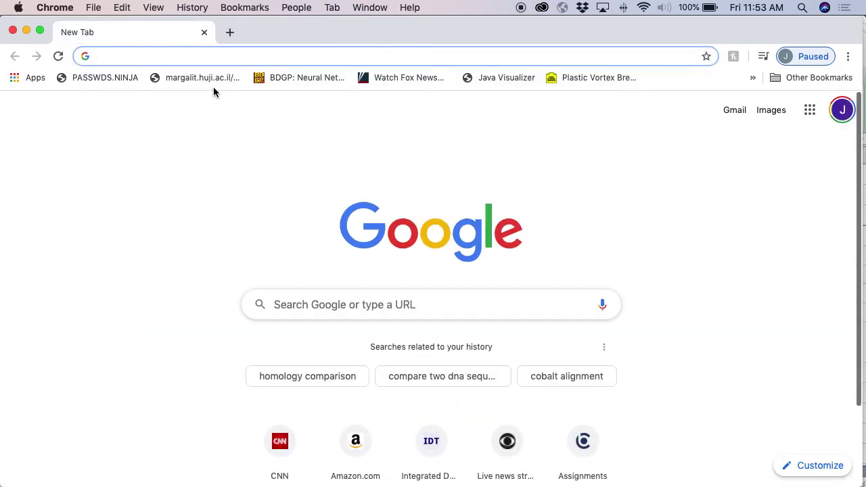
text(blastp)
key(Return)
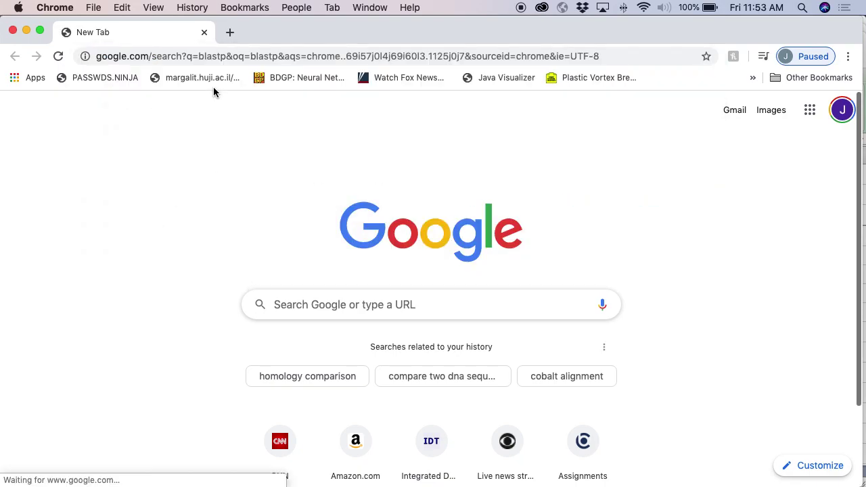
click(156, 229)
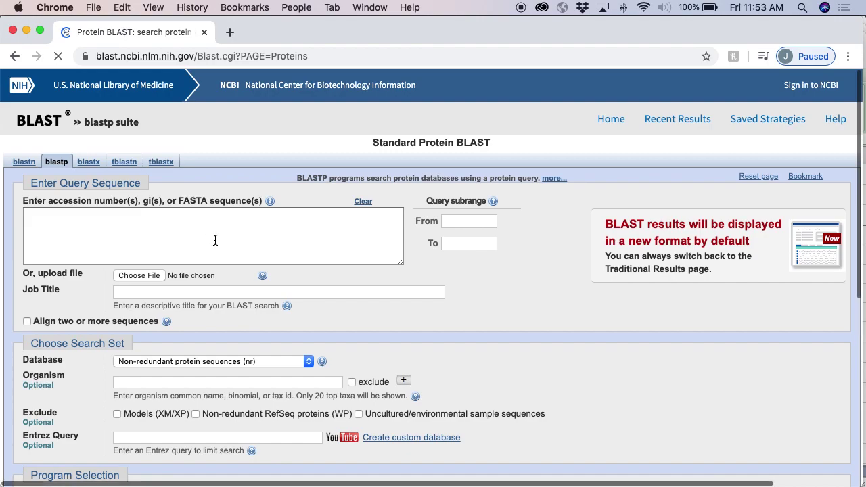
Paste the copied protein sequence as the BLAST query and check its beginning
click(215, 240)
key(super+v)
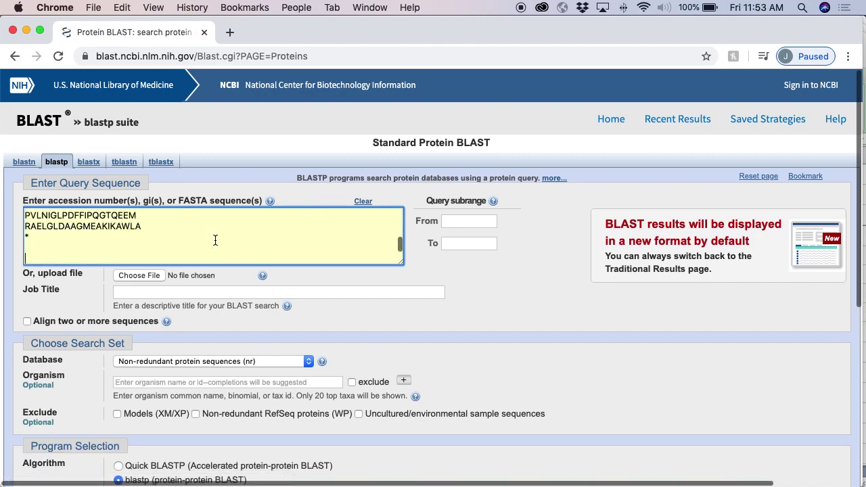
scroll(205, 237, up, 15)
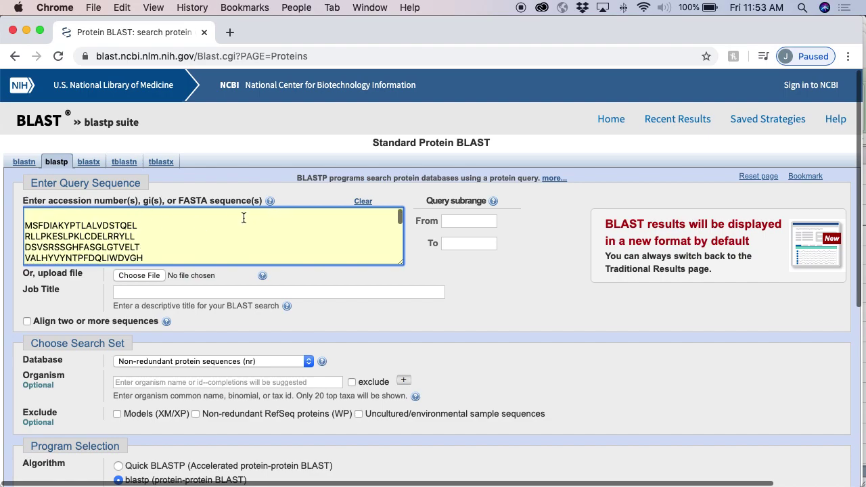
Switch to Excel and copy the organism name Arcanobacterium pyogenes from cell A5 for the BLAST organism filter
click(145, 382)
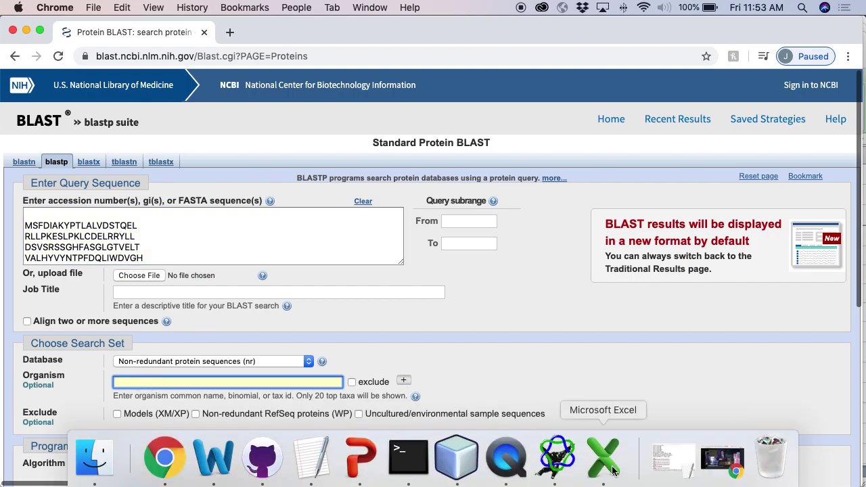
click(604, 460)
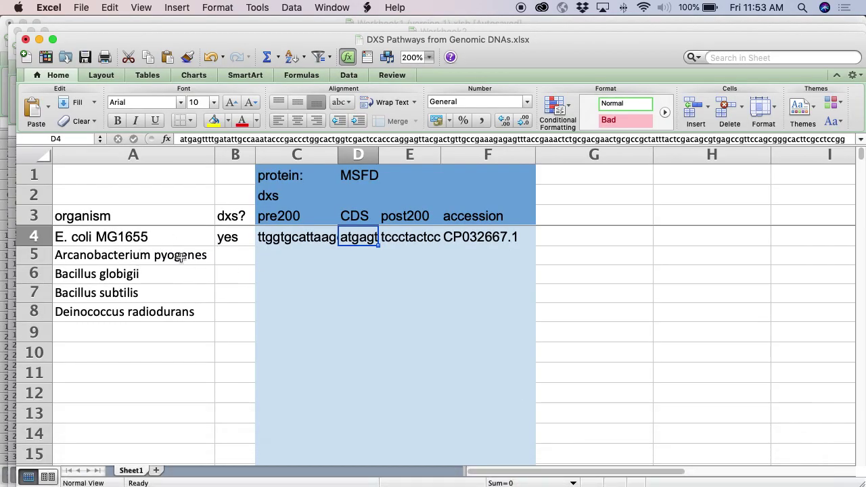
click(179, 256)
key(super+c)
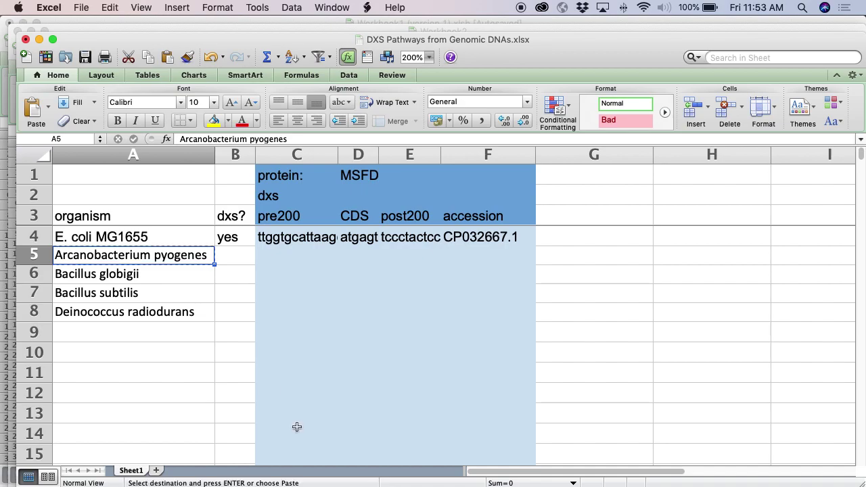
Switch to Chrome, limit the search to Arcanobacterium pyogenes (taxid:1661), and run the protein BLAST
click(164, 458)
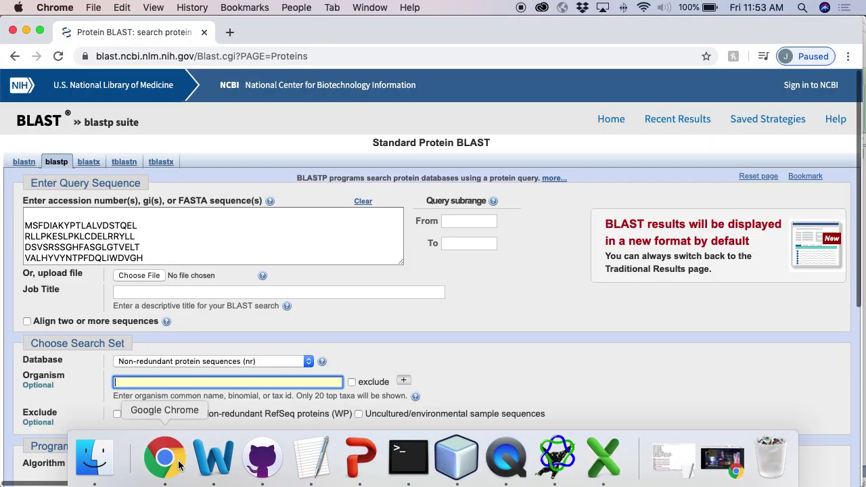
click(151, 383)
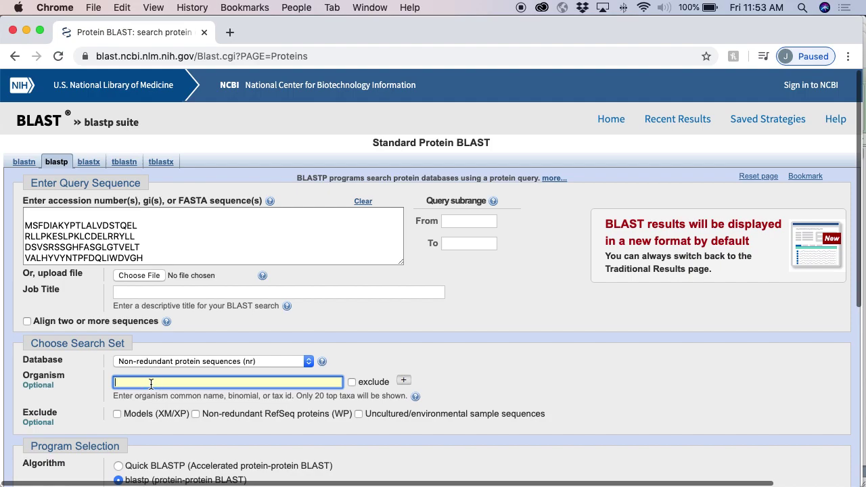
key(super+v)
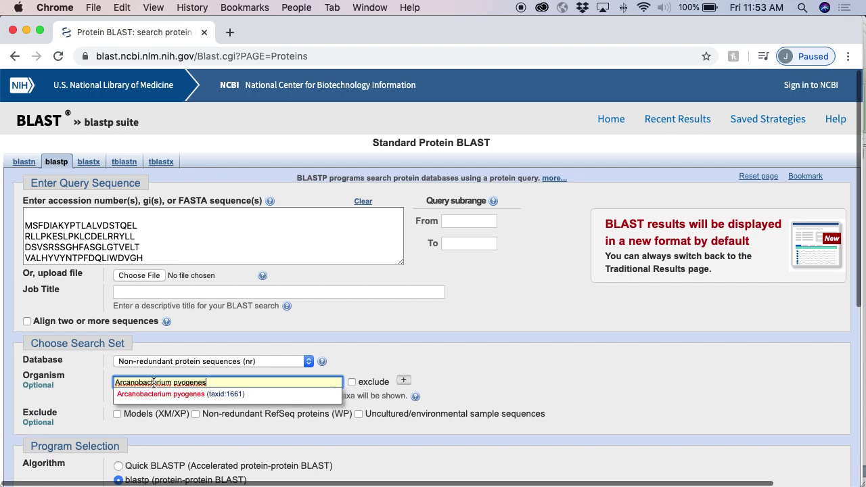
click(188, 396)
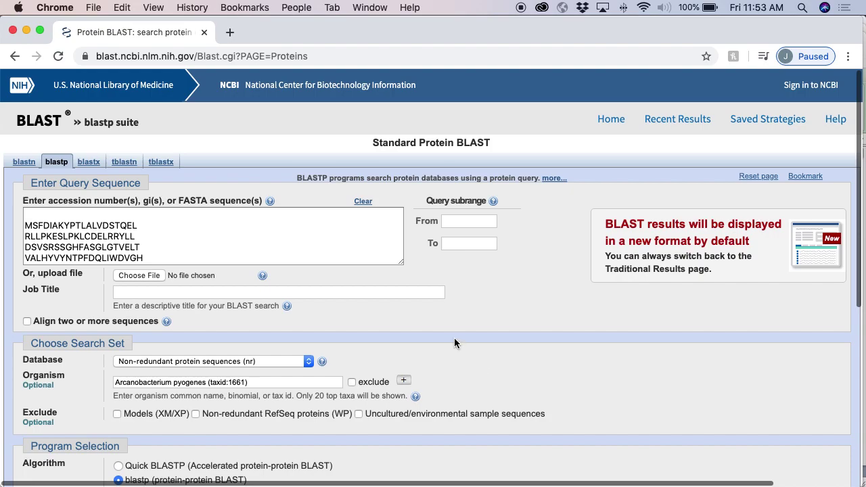
scroll(454, 341, down, 5)
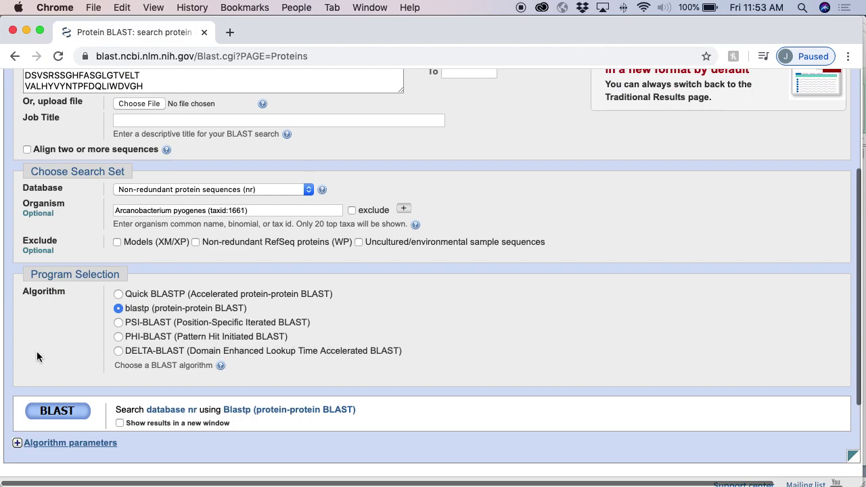
click(57, 411)
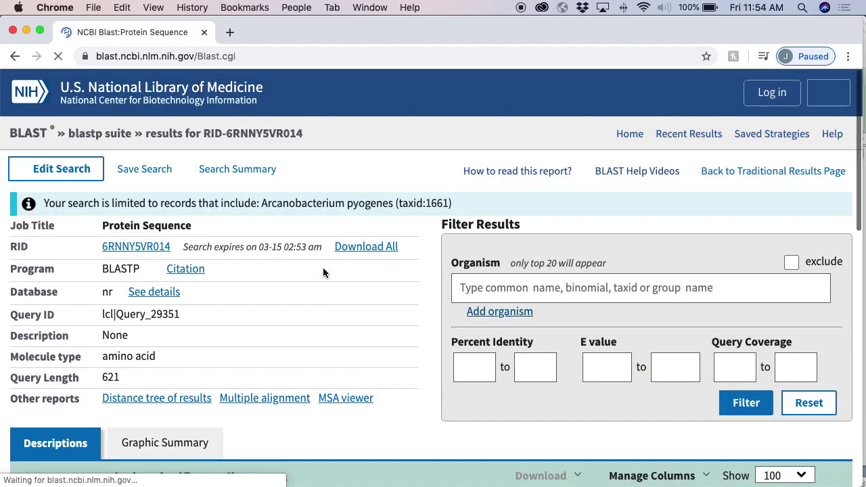
Review the list of significant BLAST hits and open the alignment of the top-ranked 1-deoxy-D-xylulose-5-phosphate synthase hit
scroll(323, 271, down, 4)
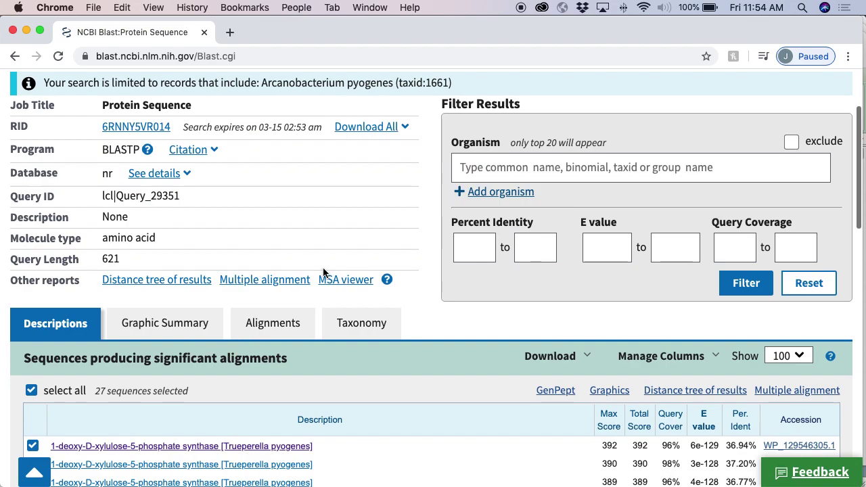
scroll(322, 272, down, 3)
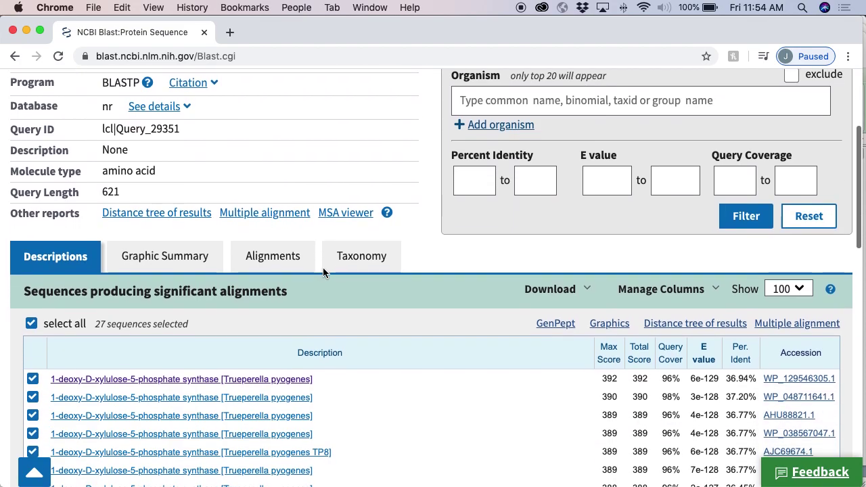
scroll(323, 272, down, 1)
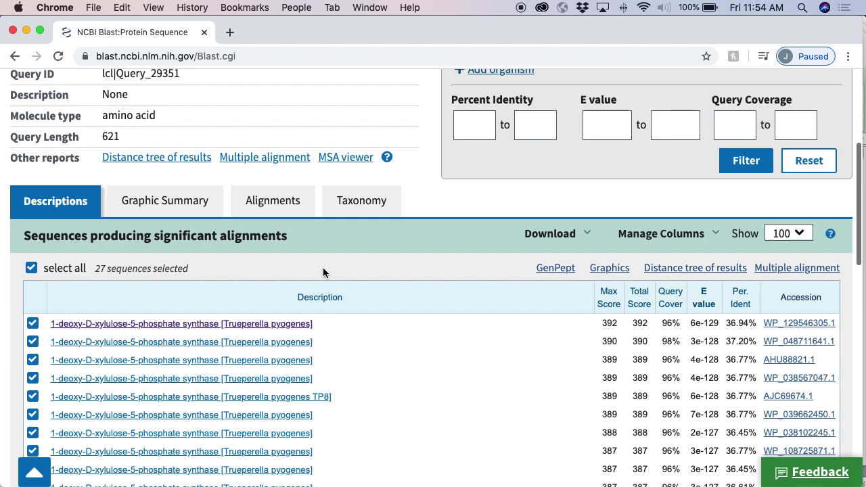
scroll(323, 269, down, 10)
scroll(323, 269, up, 10)
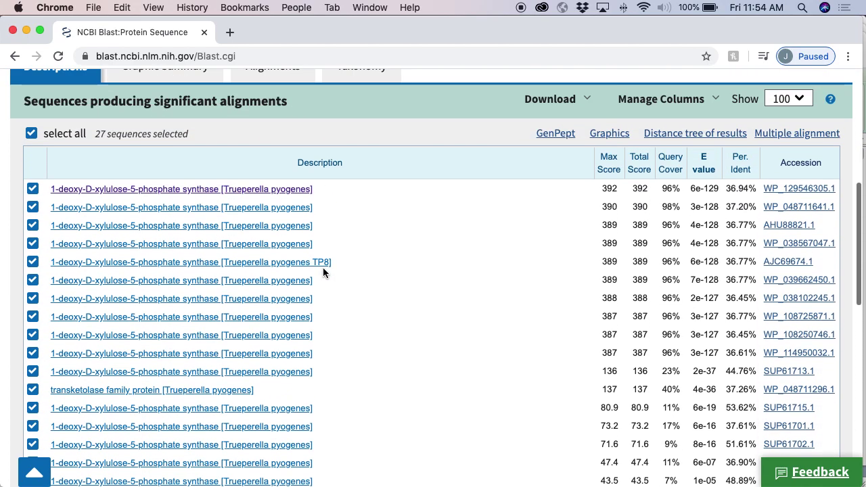
scroll(323, 273, up, 1)
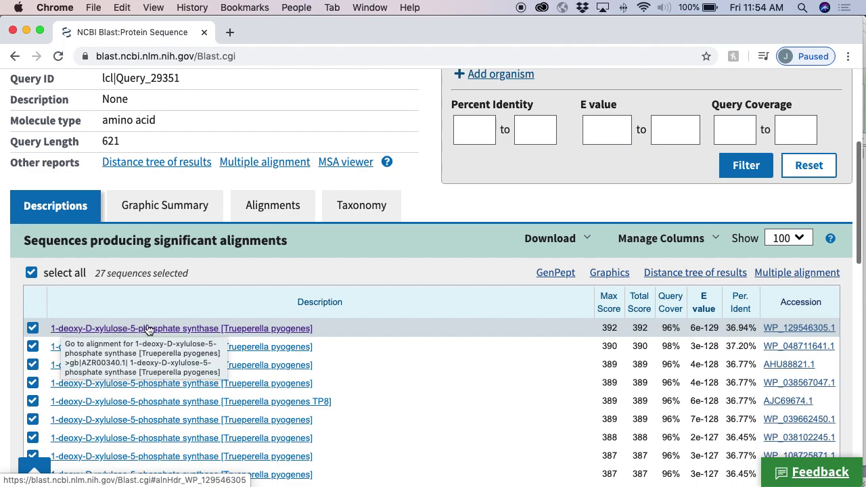
click(232, 329)
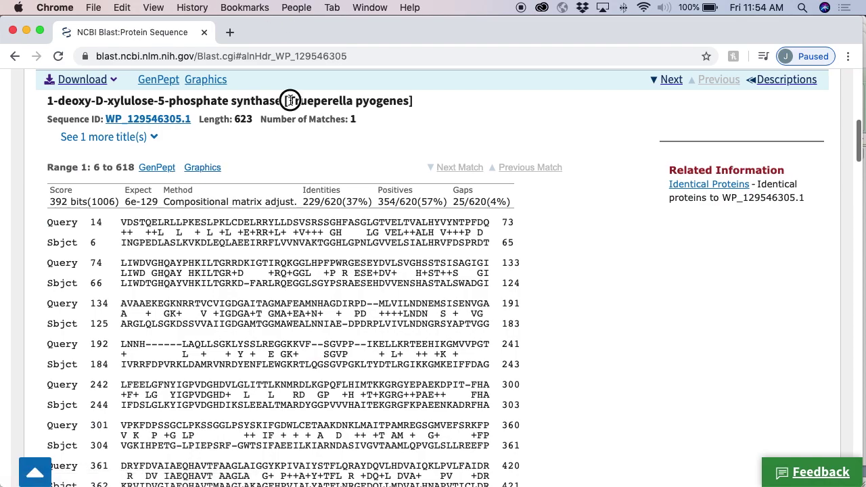
Search Google in a new tab for "trueperella pyogenes Arcanobacterium pyogenes", check how the two names relate, and close the tab
drag(289, 100, 409, 94)
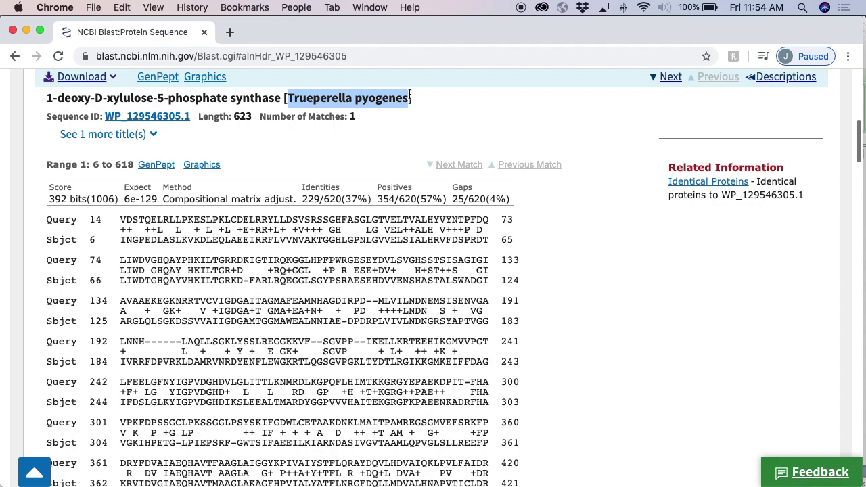
key(super+t)
key(super+v)
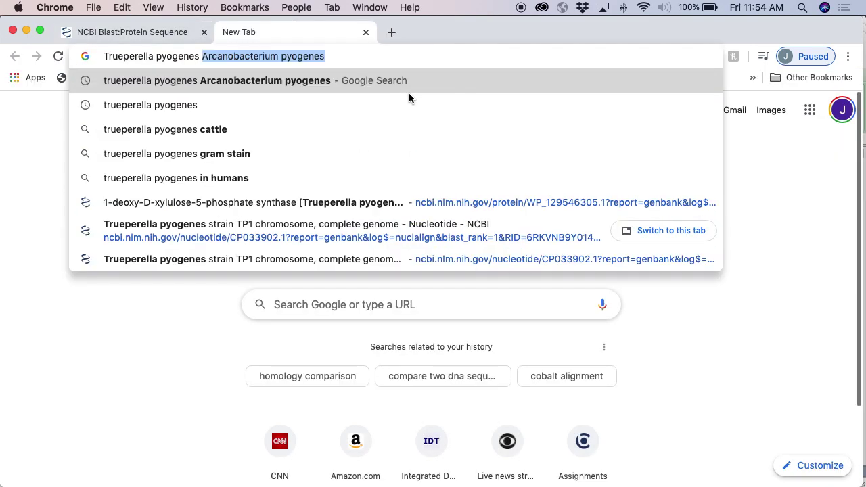
click(325, 83)
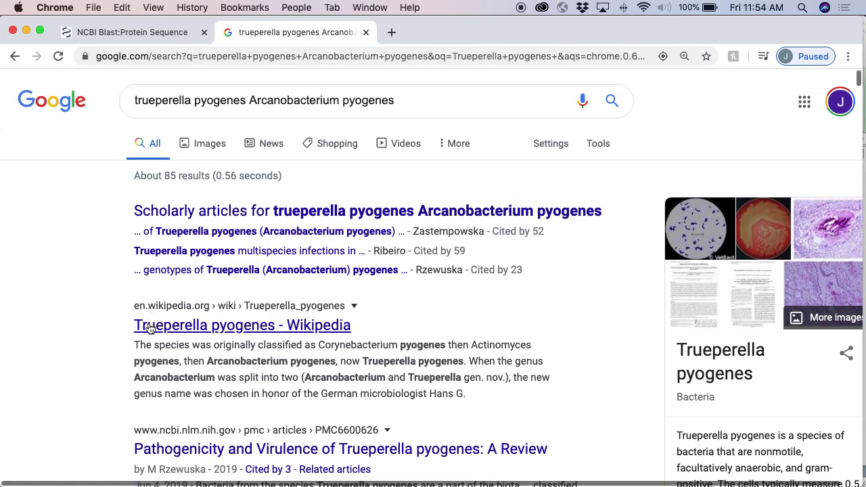
scroll(135, 325, down, 1)
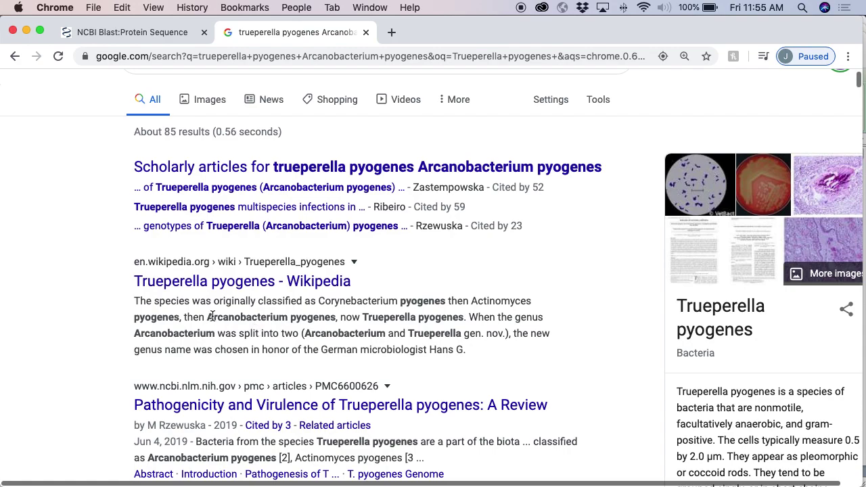
key(super+w)
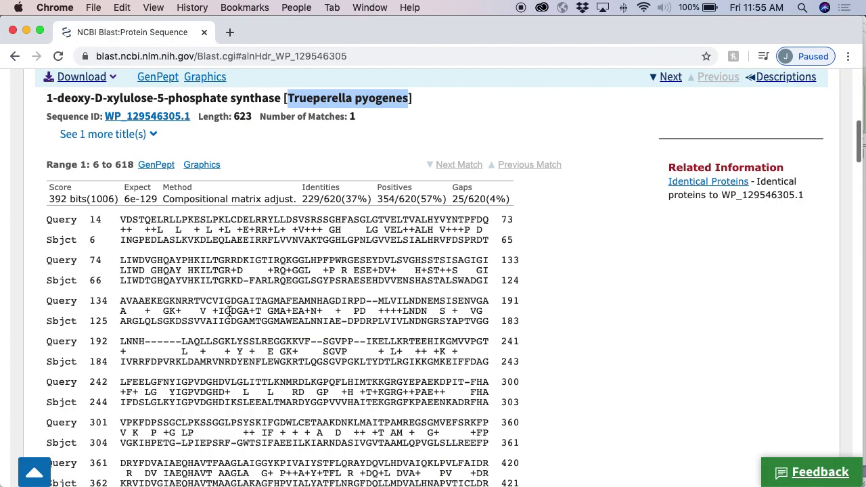
Open the protein record WP_129546305.1 from the alignment and examine its features and sequence
scroll(230, 312, up, 1)
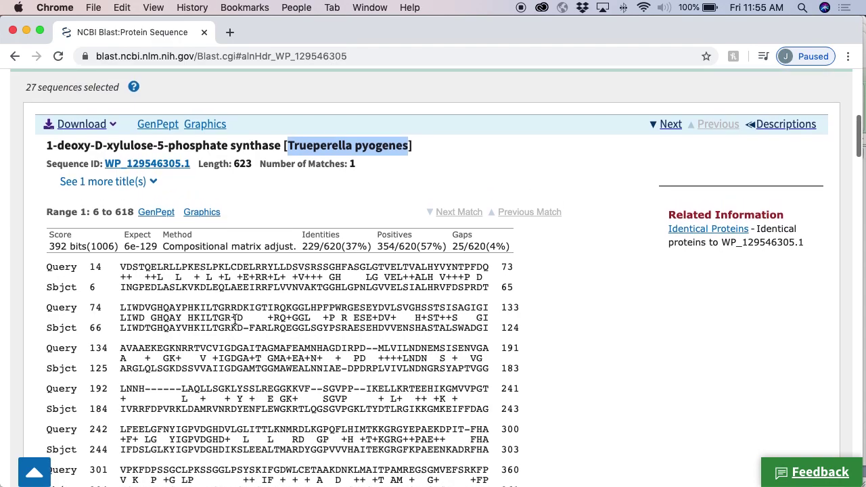
click(164, 163)
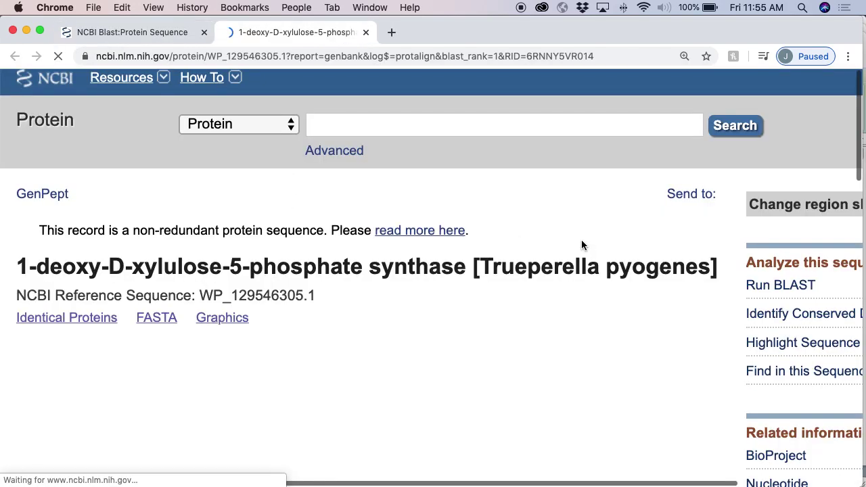
scroll(384, 231, down, 15)
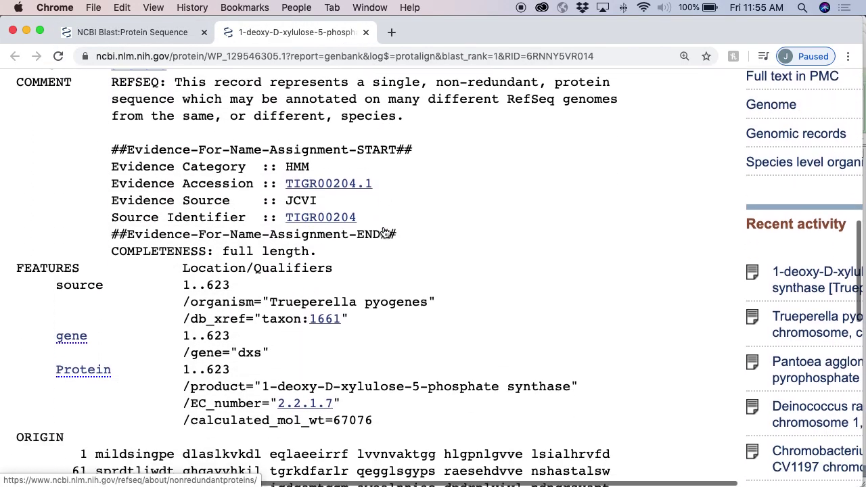
scroll(383, 231, up, 5)
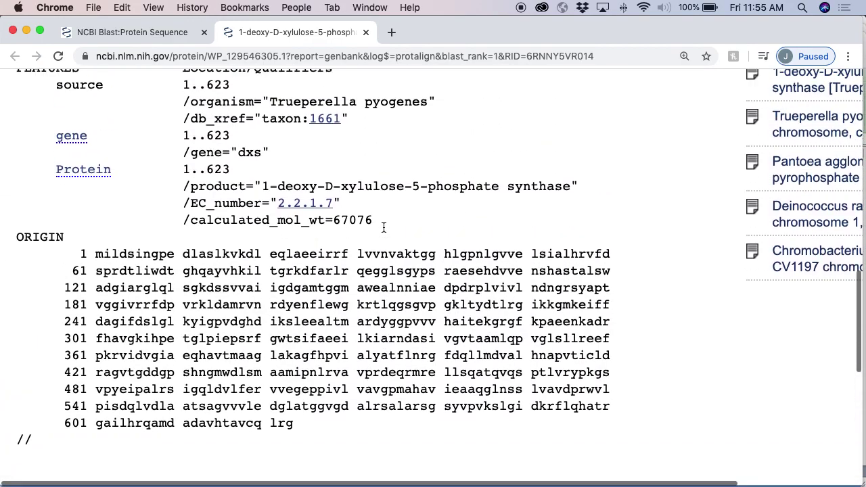
scroll(382, 231, up, 3)
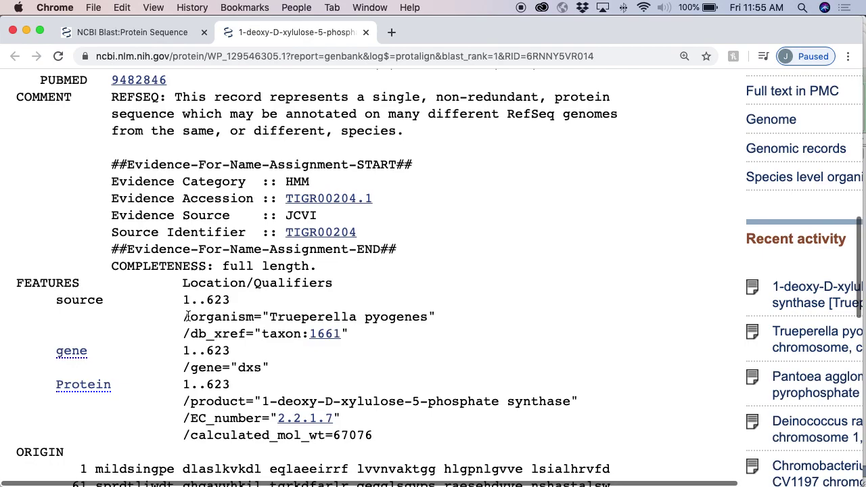
scroll(156, 315, down, 1)
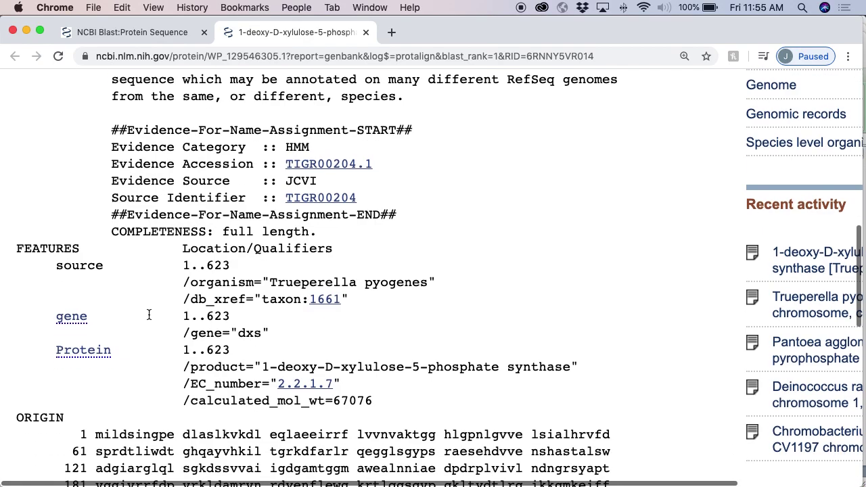
Display the record's dxs gene feature in GenBank format, check its sequence, and return to the original protein record
click(80, 319)
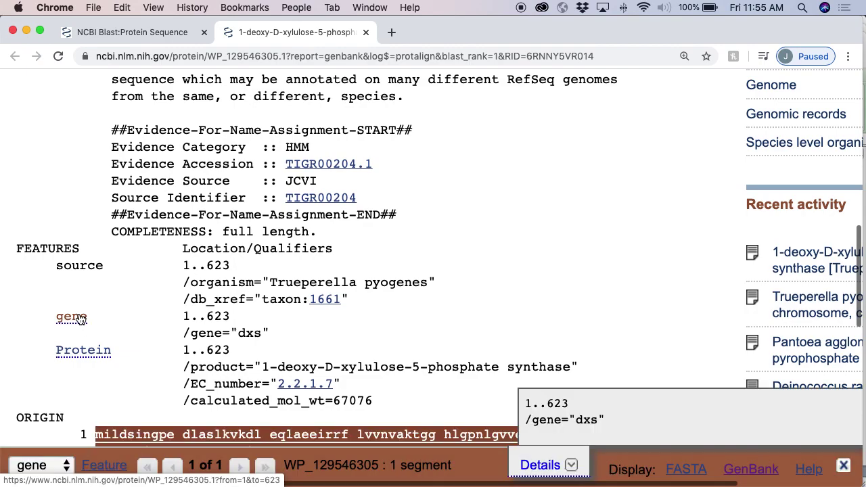
click(762, 466)
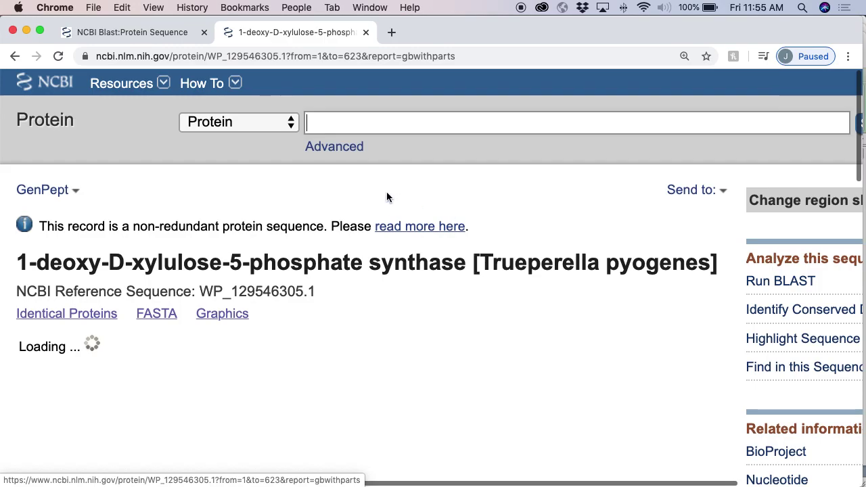
scroll(289, 187, down, 15)
scroll(289, 188, down, 5)
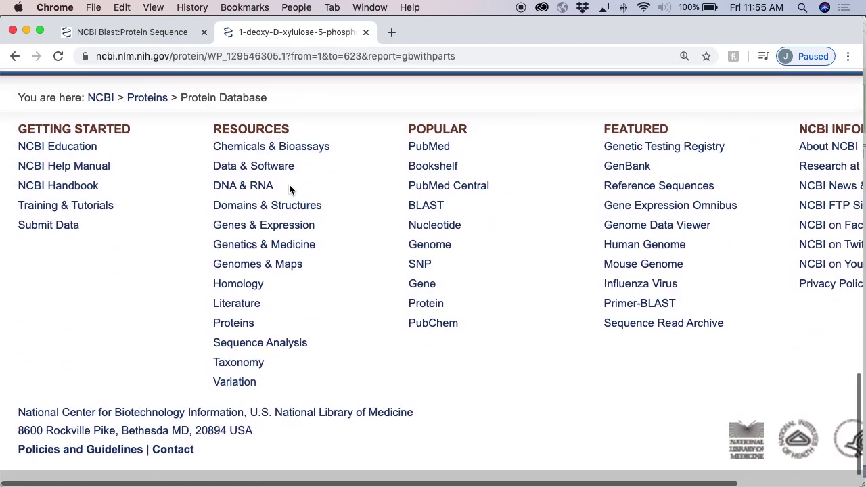
scroll(289, 188, up, 6)
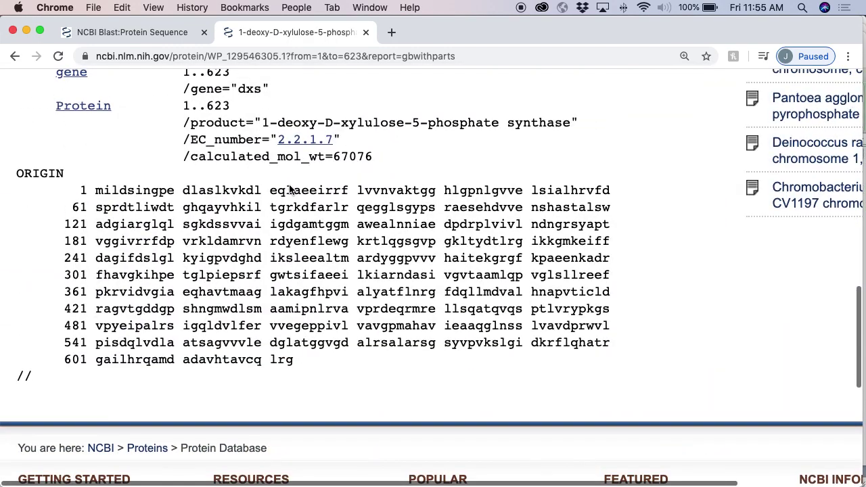
click(11, 56)
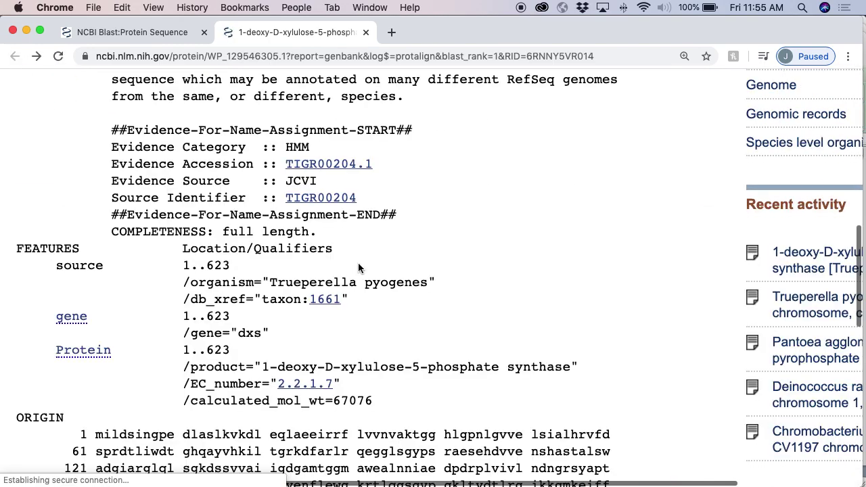
Copy the complete amino acid sequence, including its line numbers, from the ORIGIN section of the protein record
scroll(259, 241, down, 4)
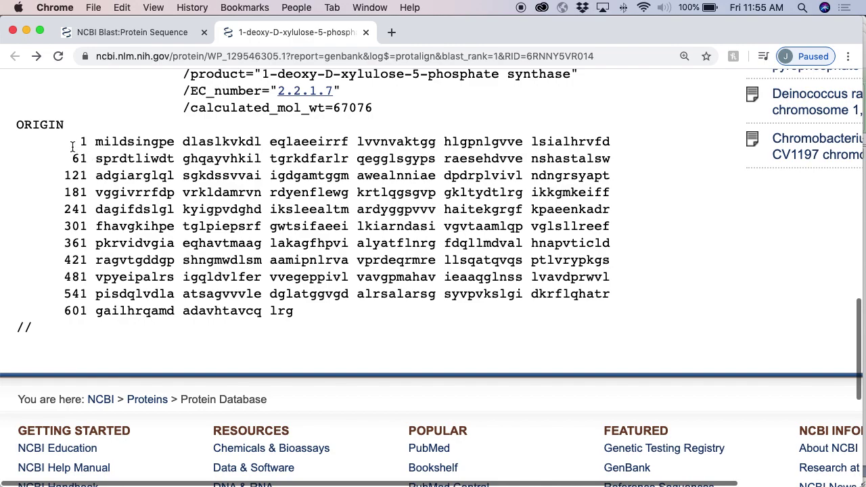
drag(66, 141, 399, 313)
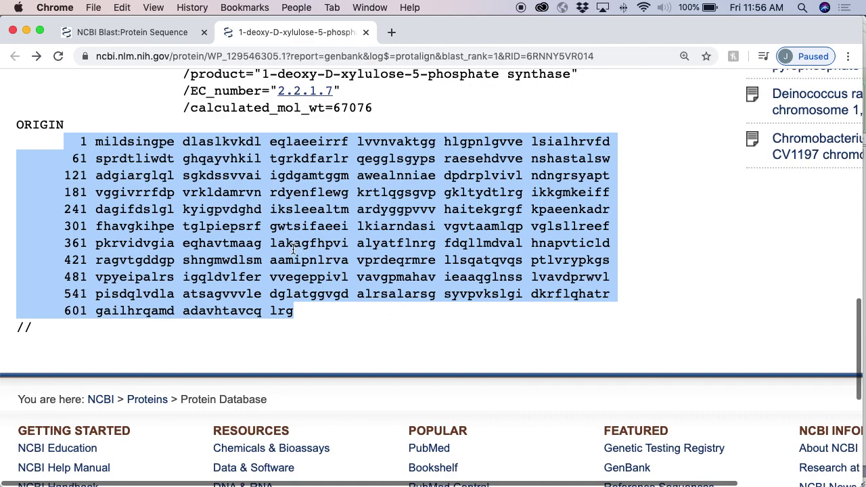
key(super+c)
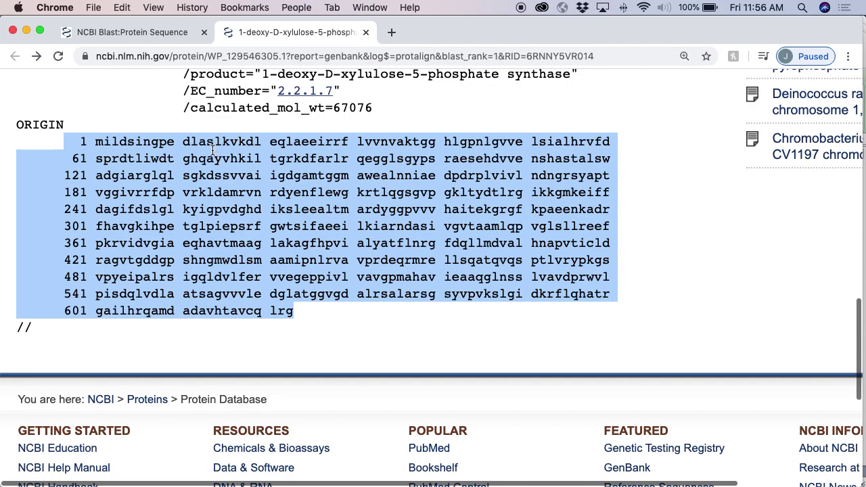
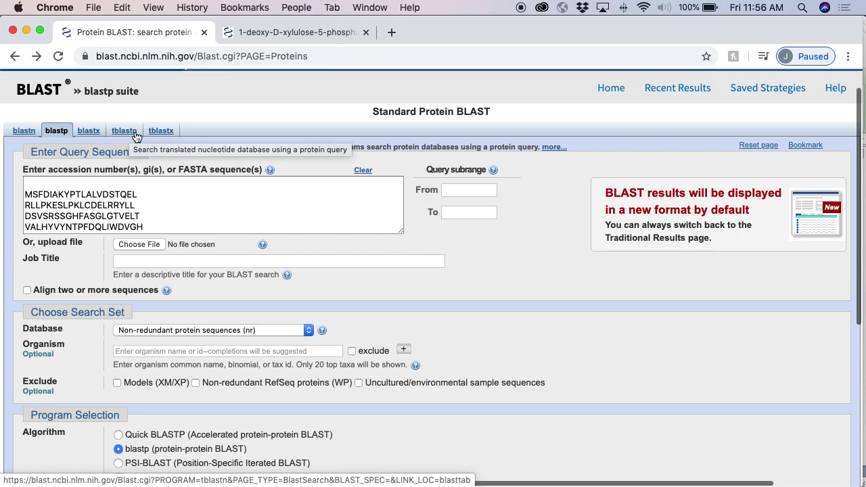
Run a tblastn search of the nucleotide collection (nr/nt), replacing the old query with the copied amino acid sequence
click(129, 133)
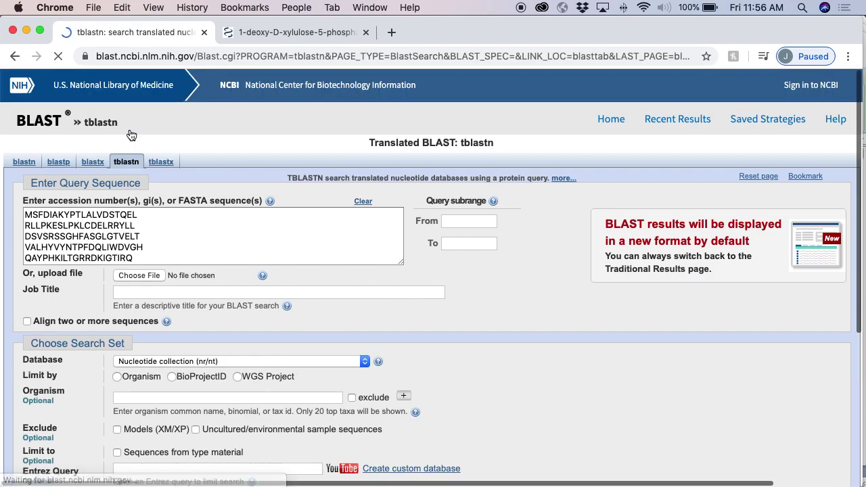
click(182, 225)
key(super+a)
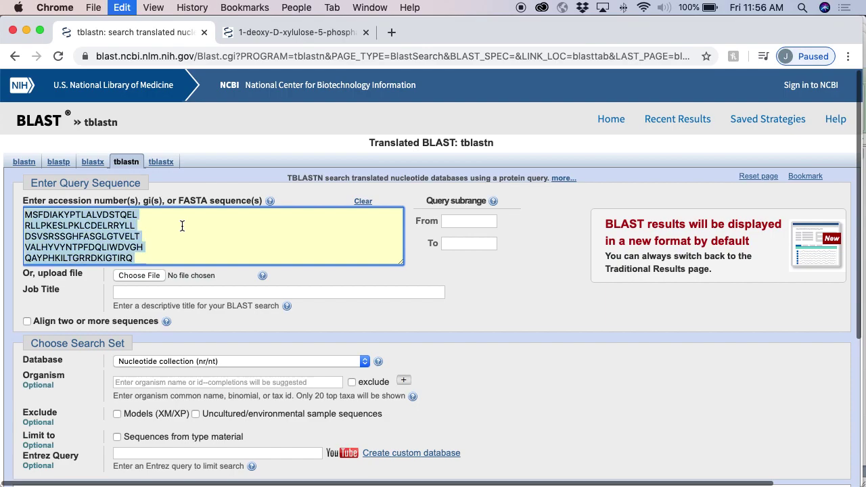
key(super+v)
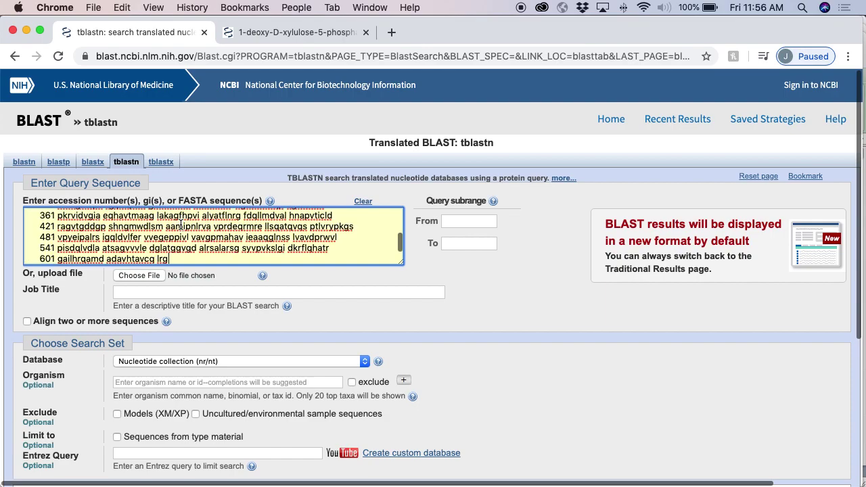
scroll(182, 226, down, 1)
scroll(182, 226, down, 5)
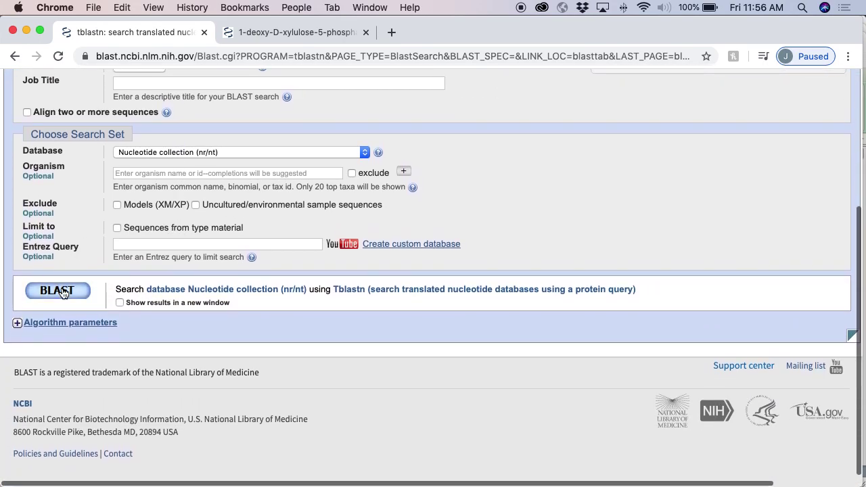
click(58, 291)
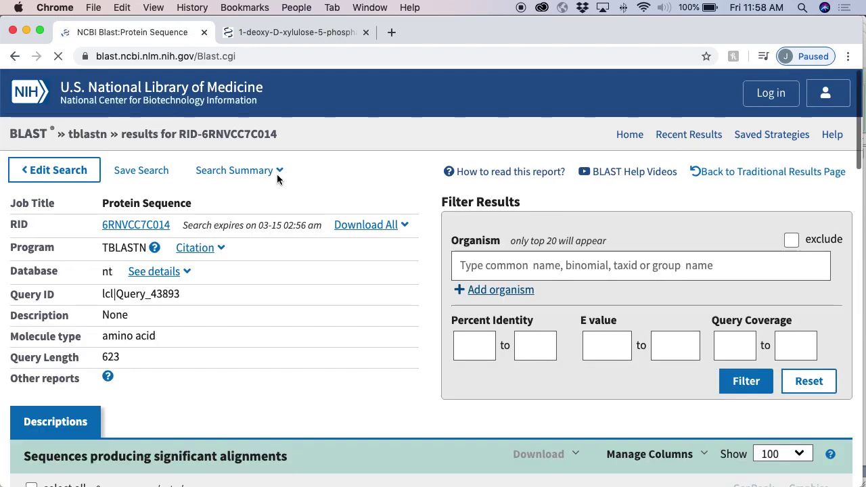
Open the GenBank record of the matching region from the alignment with the Trueperella pyogenes strain TP1 chromosome
scroll(277, 173, down, 5)
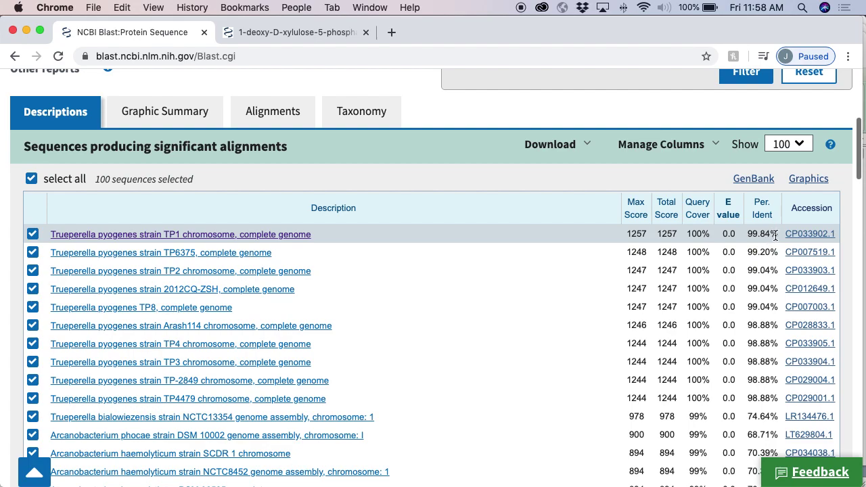
click(146, 234)
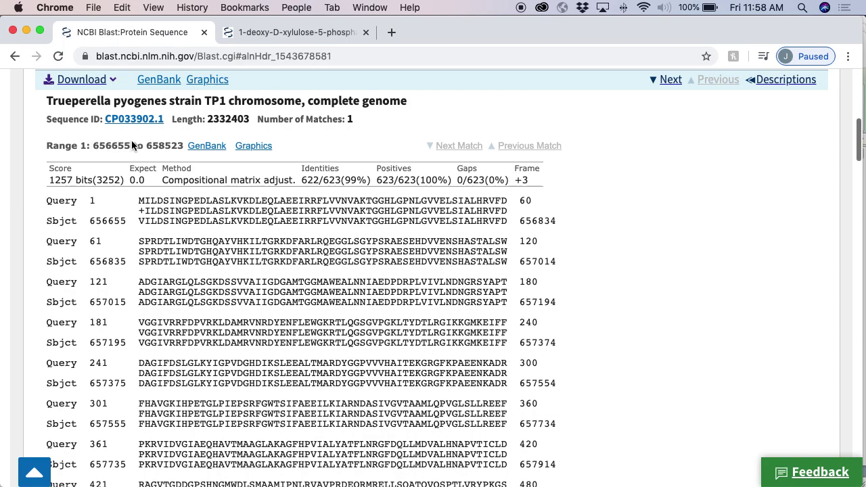
click(209, 148)
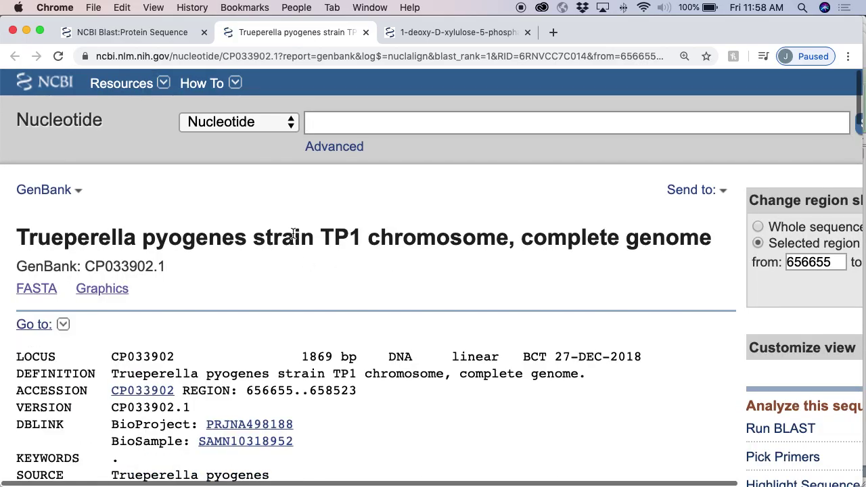
Examine the dxs gene and CDS annotations, the protein translation and the start and end of the nucleotide sequence in the record
scroll(293, 233, down, 3)
scroll(293, 233, down, 20)
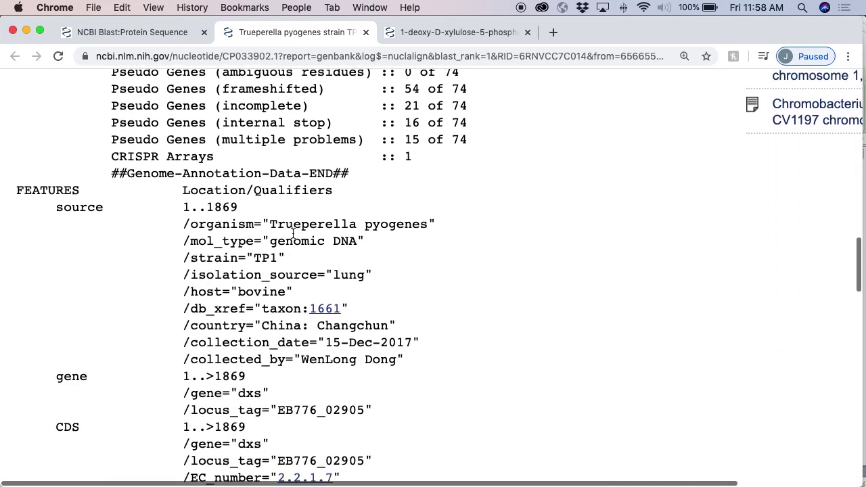
scroll(293, 234, down, 3)
scroll(293, 233, up, 12)
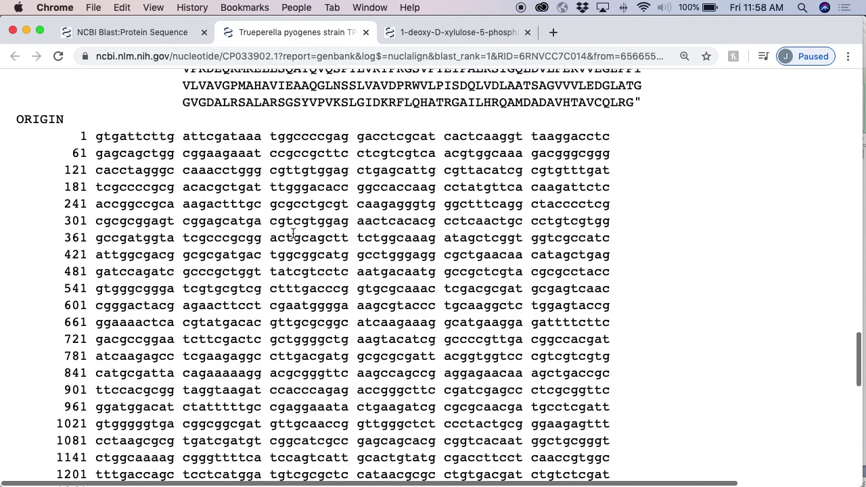
scroll(293, 232, down, 1)
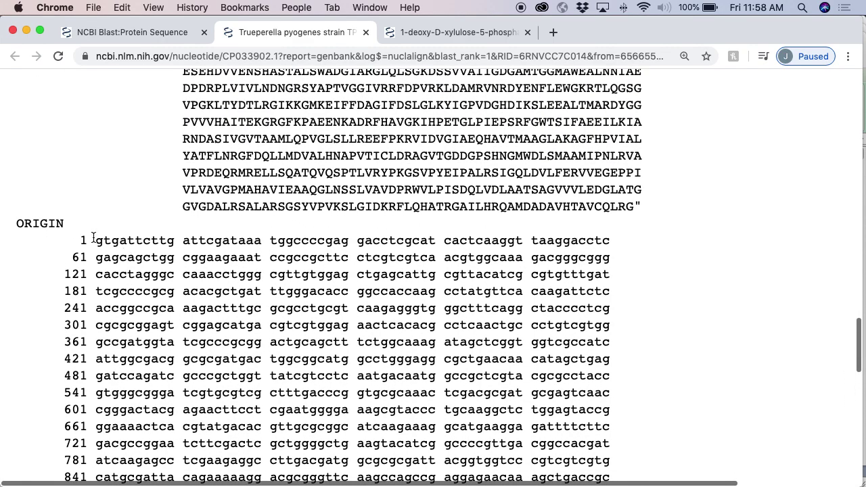
scroll(147, 242, down, 4)
scroll(146, 241, down, 3)
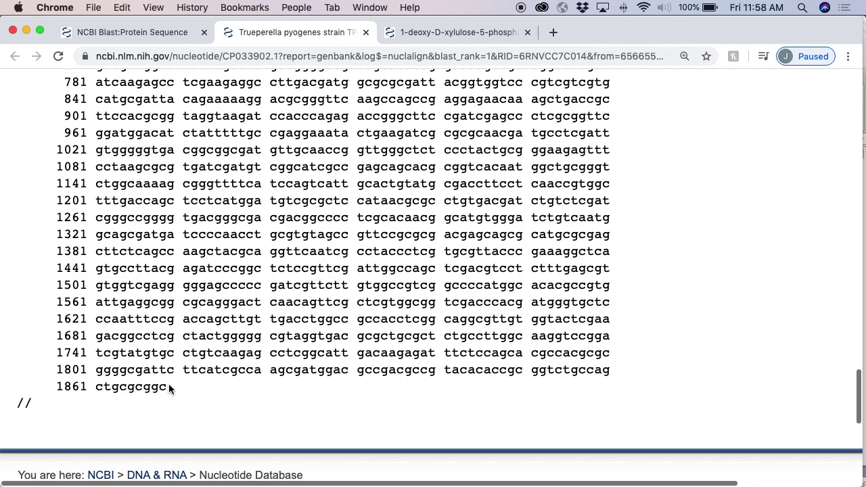
scroll(178, 388, up, 15)
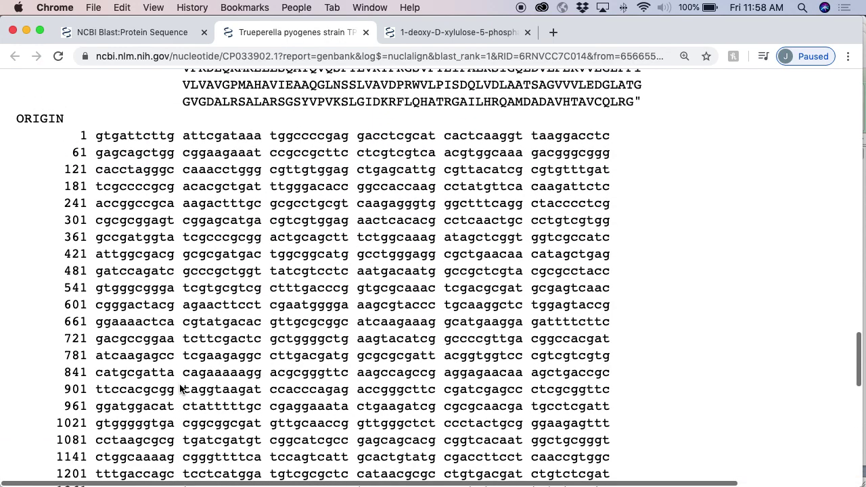
scroll(180, 385, up, 4)
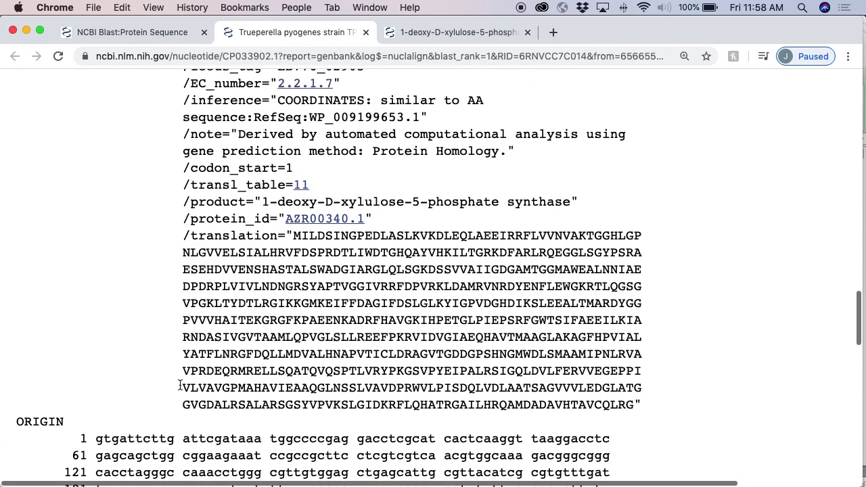
scroll(179, 385, down, 2)
scroll(179, 385, up, 6)
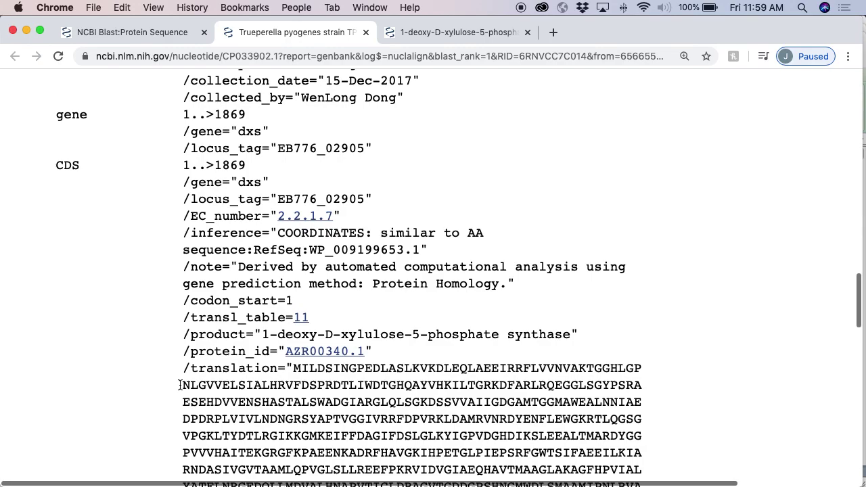
scroll(179, 384, down, 10)
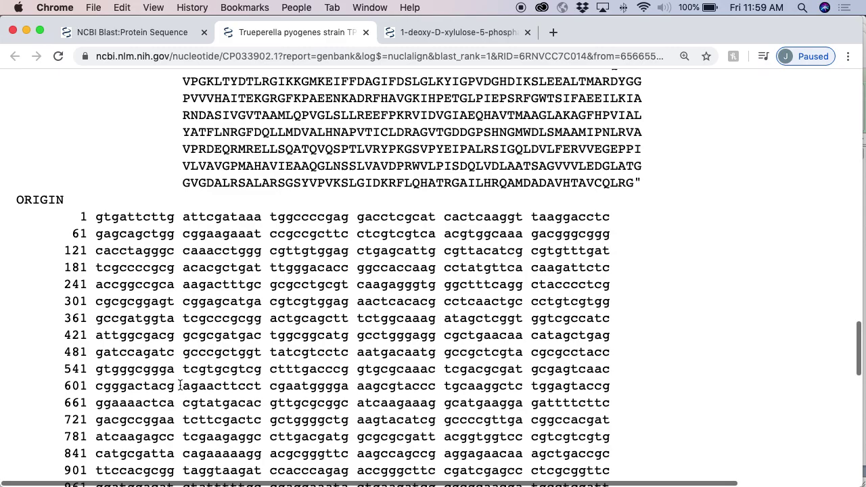
scroll(179, 385, up, 20)
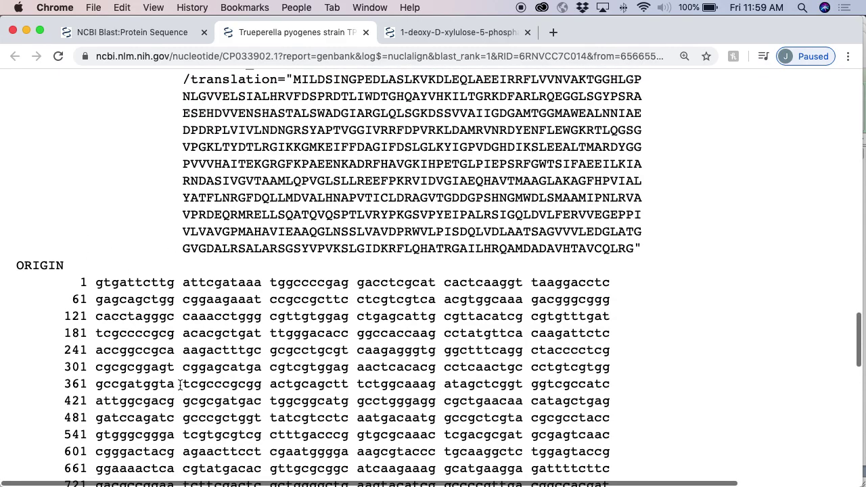
scroll(180, 384, up, 15)
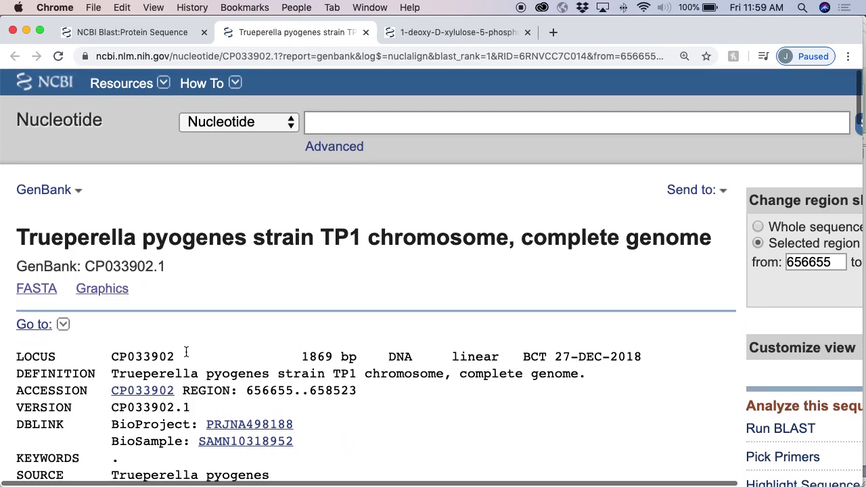
Set the start of the record's selected region to base 656055
scroll(202, 345, right, 4)
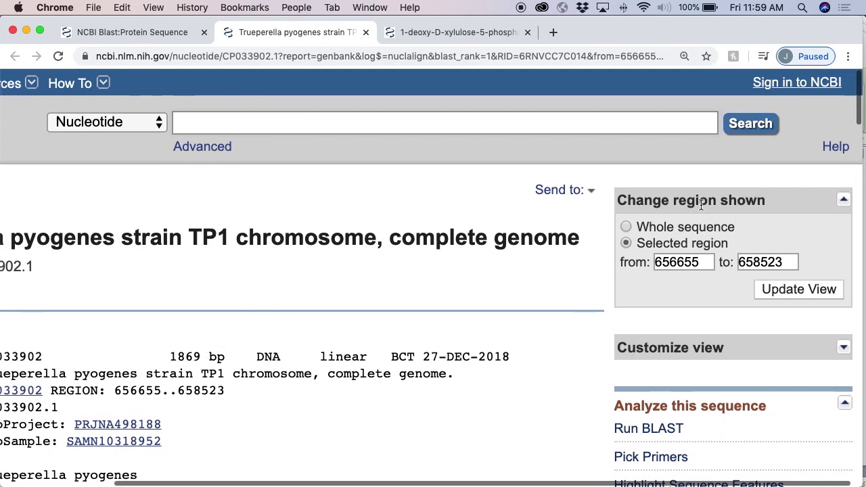
click(680, 262)
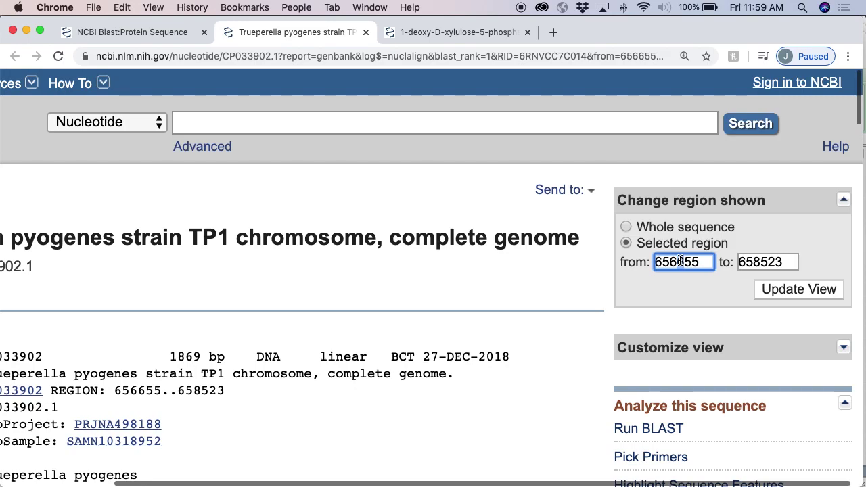
key(BackSpace)
text(0)
scroll(810, 184, down, 5)
scroll(799, 185, up, 2)
scroll(799, 185, up, 3)
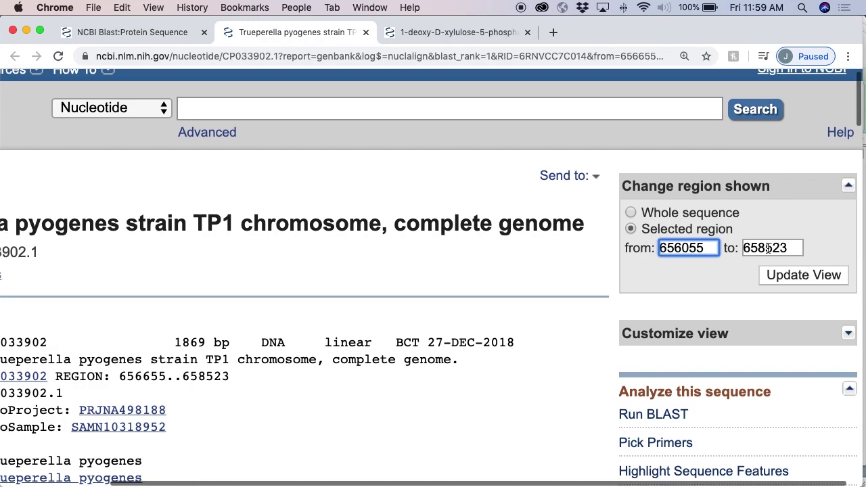
Set the end of the selected region to base 658923 and update the record view
scroll(768, 249, left, 1)
double_click(774, 244)
scroll(775, 244, down, 1)
click(776, 244)
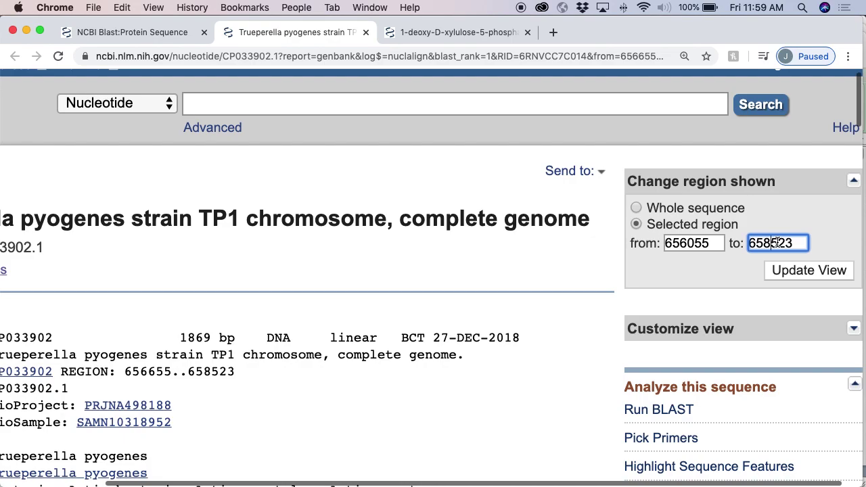
click(778, 242)
key(BackSpace)
text(9)
click(771, 271)
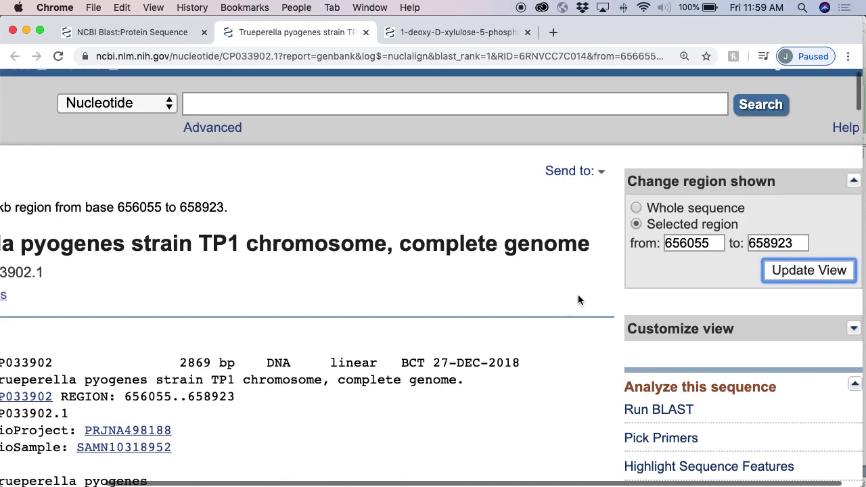
Look through the expanded region's record, checking the dxs gene and its neighbouring gene annotations
scroll(578, 295, left, 5)
scroll(538, 260, down, 20)
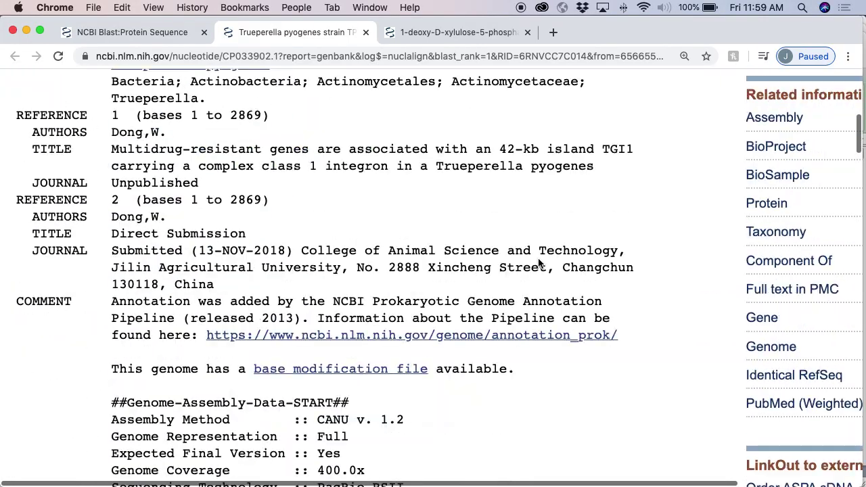
scroll(539, 262, down, 3)
scroll(539, 262, up, 20)
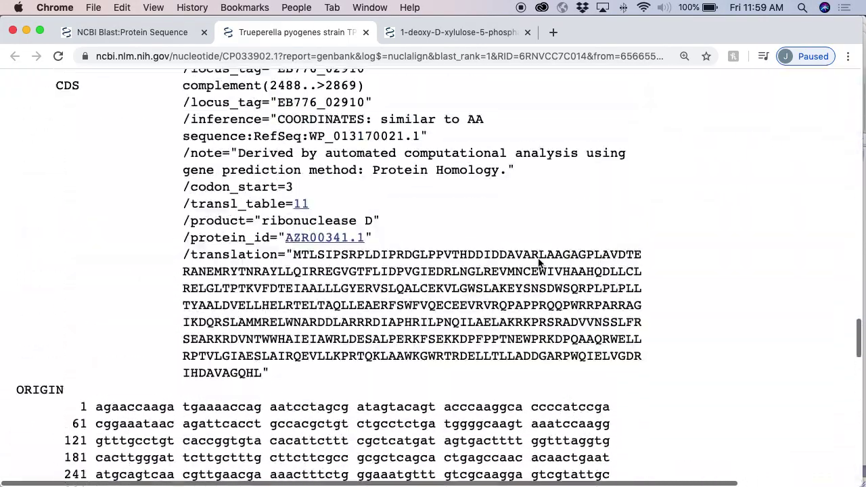
scroll(540, 262, up, 10)
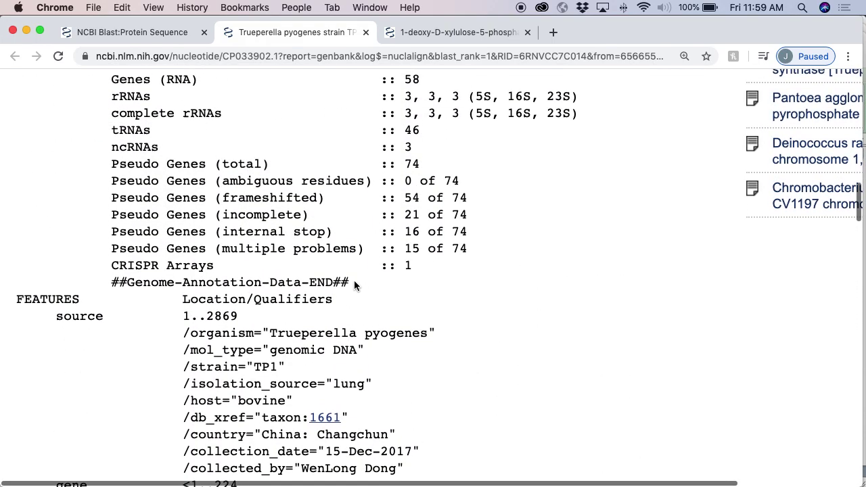
scroll(368, 282, down, 6)
scroll(369, 283, down, 7)
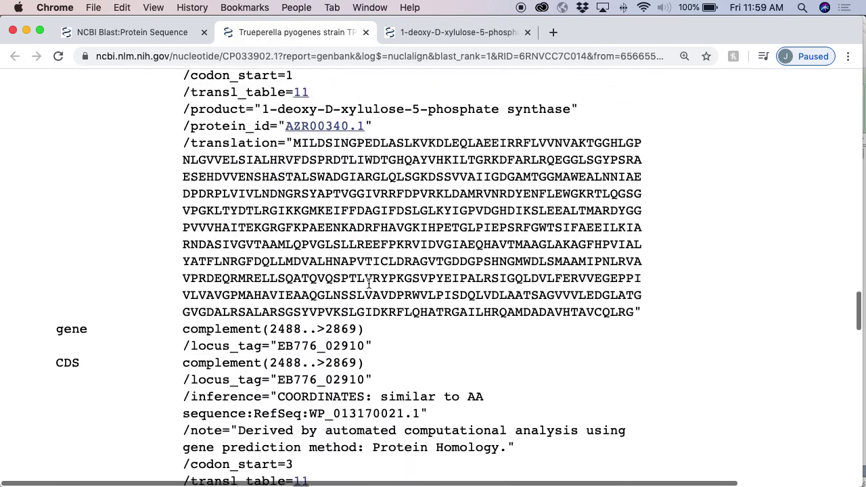
Download the complete record of the expanded region as a file in GenBank format
scroll(368, 283, up, 20)
scroll(369, 282, up, 6)
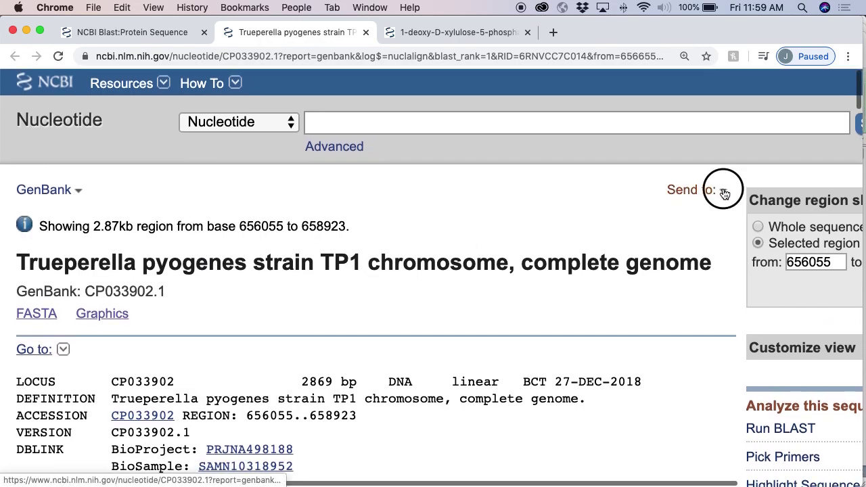
click(723, 191)
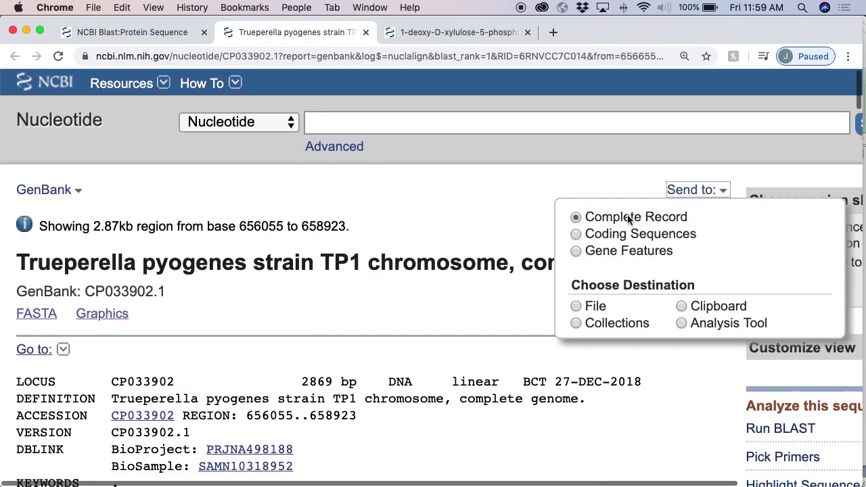
click(576, 306)
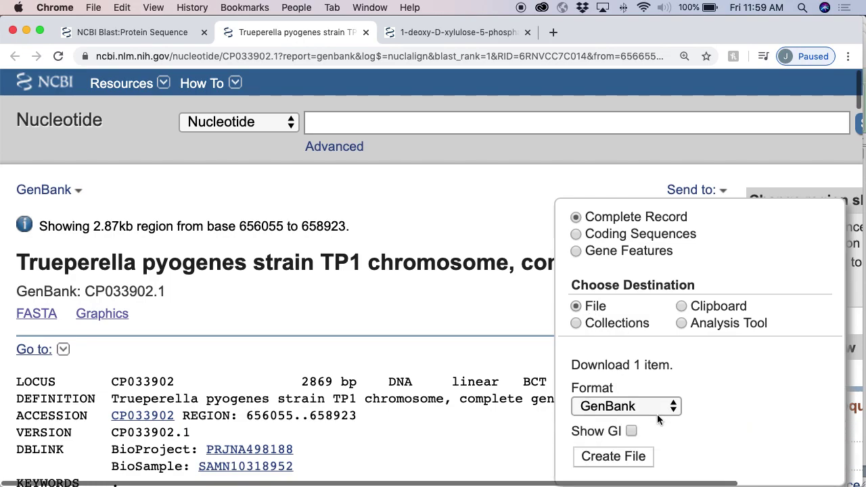
click(612, 457)
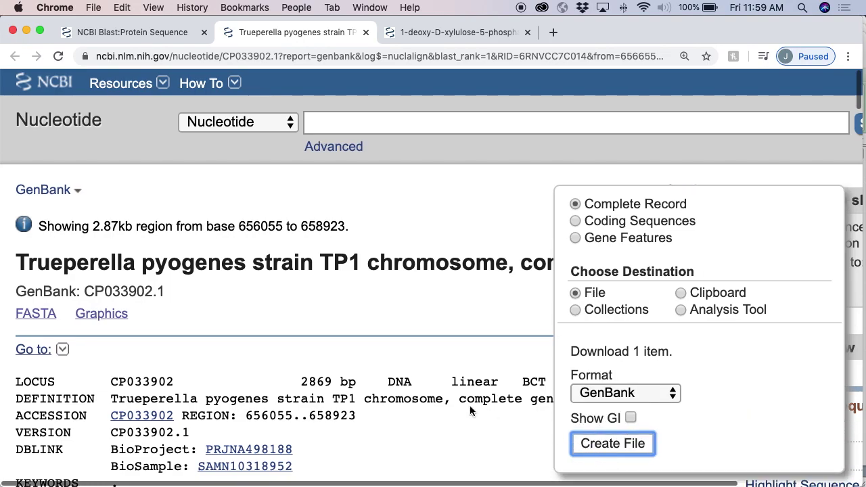
click(628, 452)
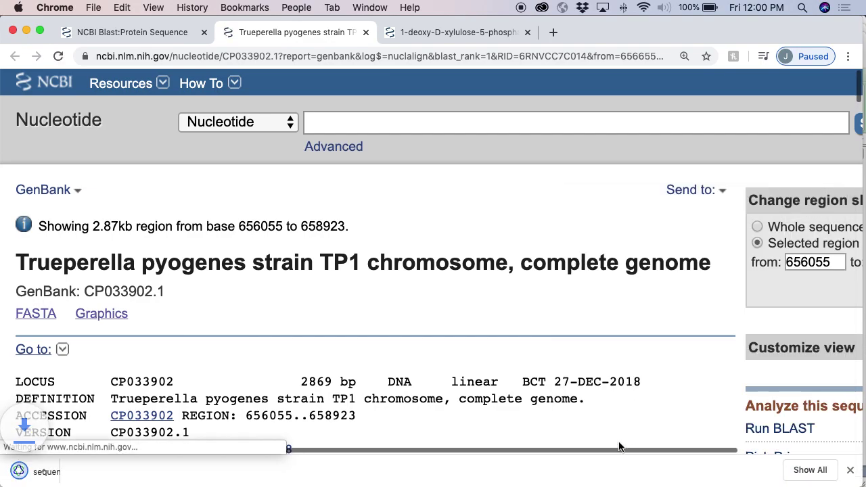
Open the downloaded GenBank file in ApE and look over its annotated sequence
click(68, 472)
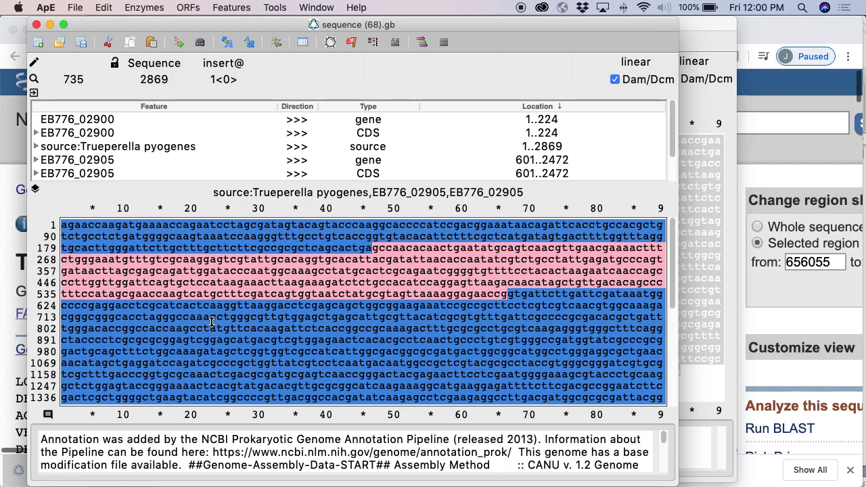
scroll(212, 322, down, 8)
scroll(212, 321, up, 5)
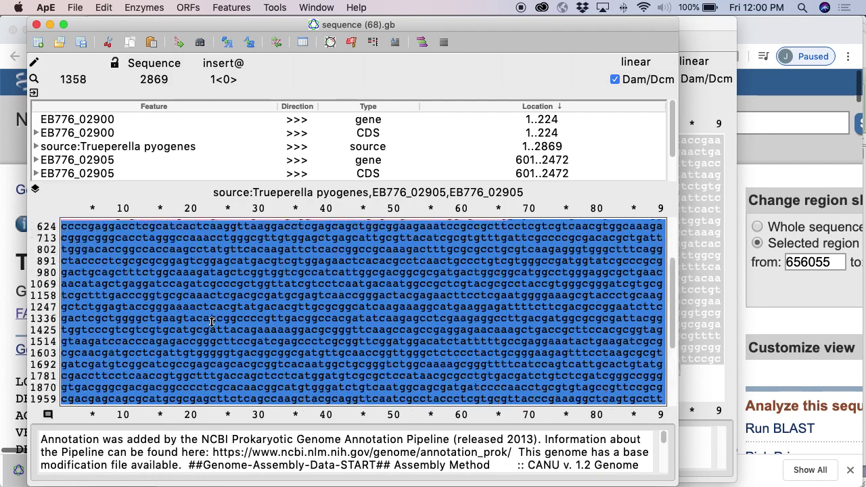
scroll(211, 322, up, 3)
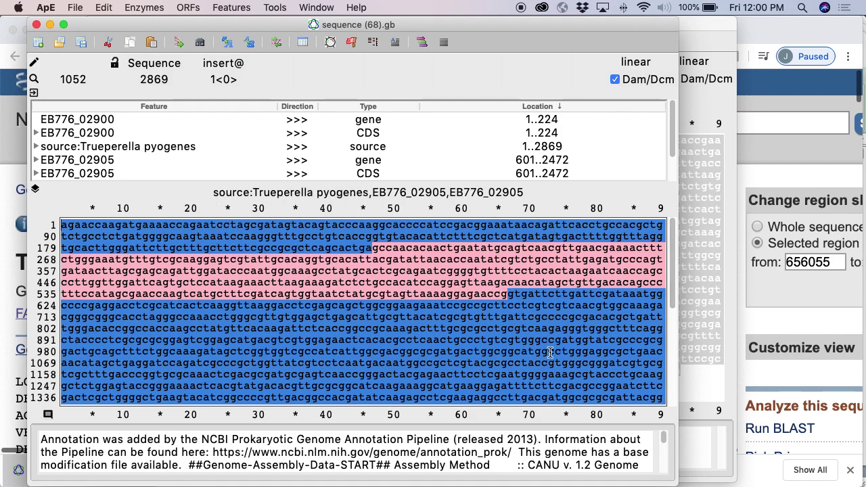
Switch to the GenBank record in Chrome and examine the dxs gene's coordinates and the first residues of its translation
click(775, 301)
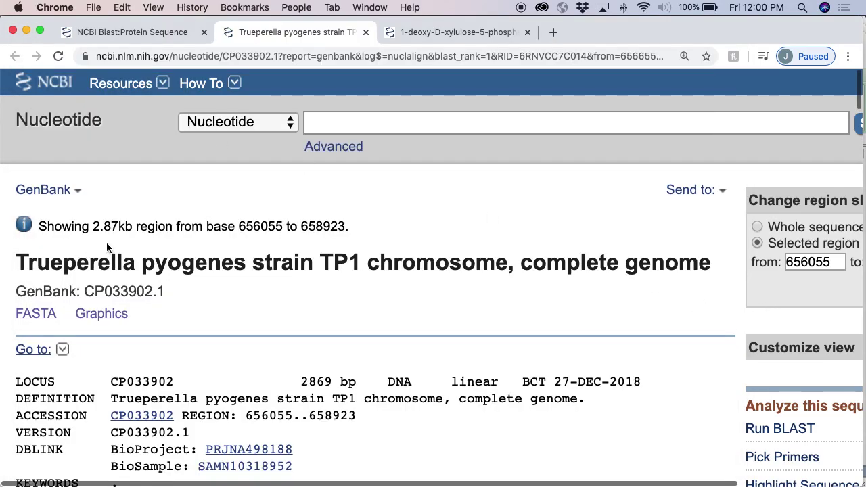
scroll(244, 299, down, 20)
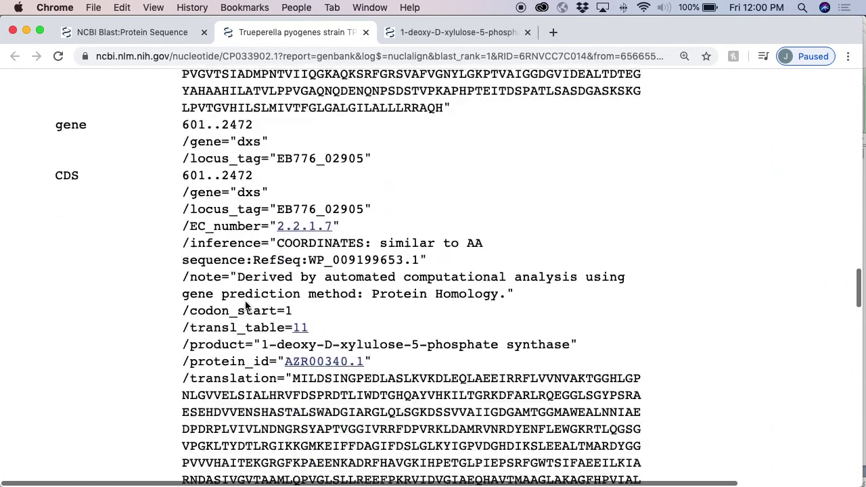
scroll(244, 302, up, 15)
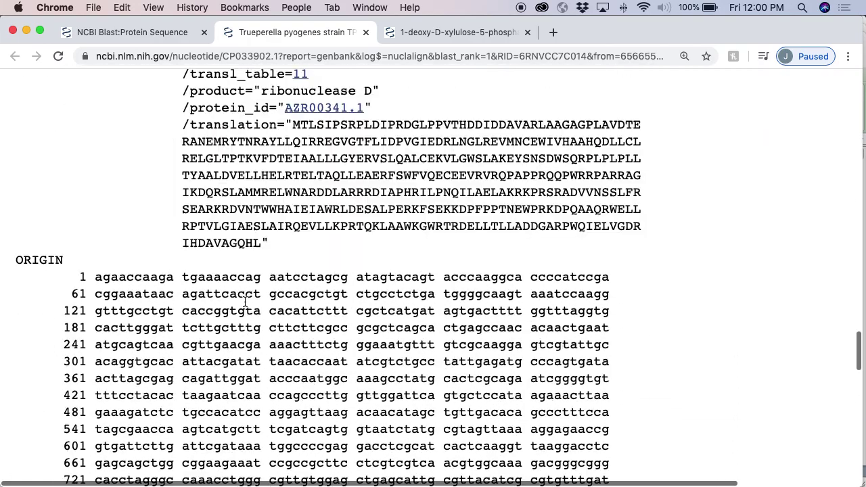
scroll(244, 302, up, 3)
scroll(245, 304, down, 4)
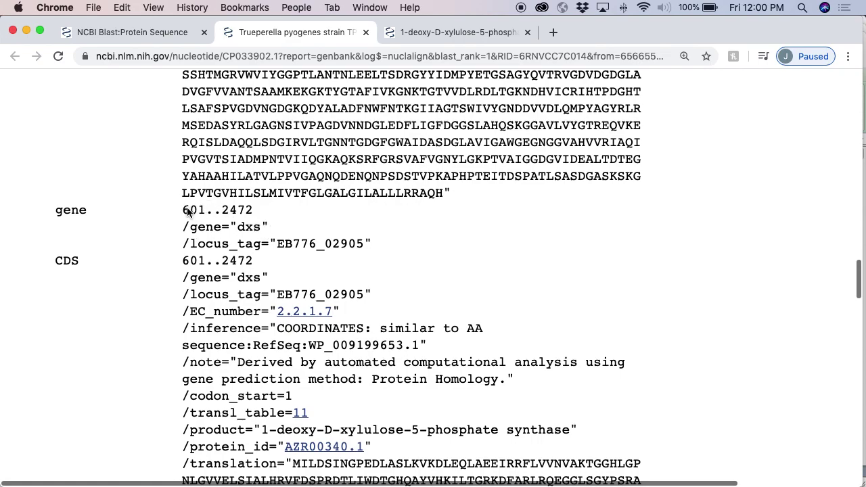
scroll(252, 284, down, 8)
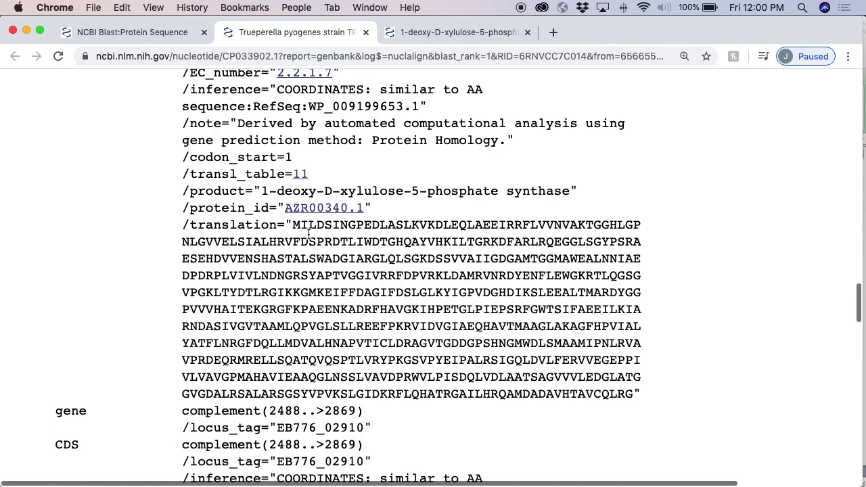
drag(294, 223, 335, 225)
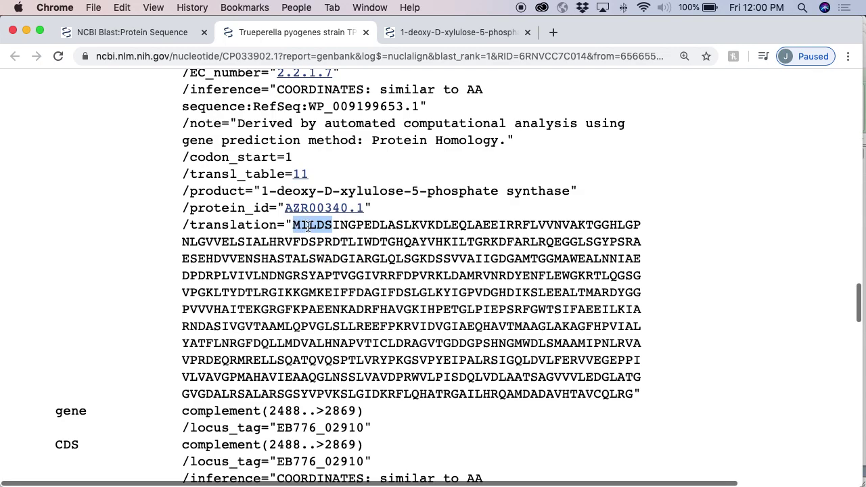
Switch to ApE and select the dxs coding sequence, bases 601 to 2472
mouse_move(522, 483)
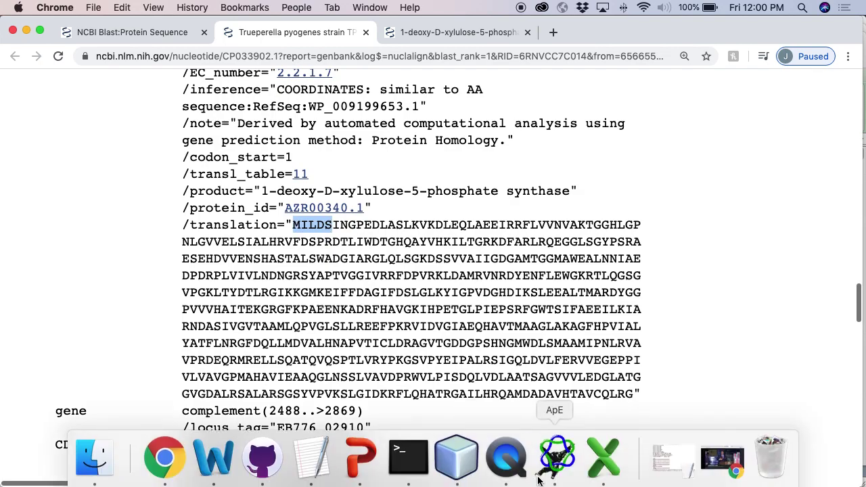
click(500, 459)
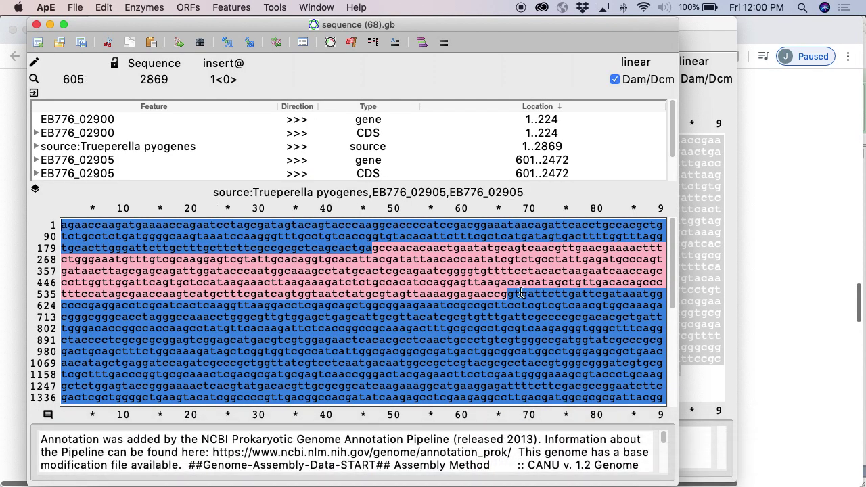
drag(509, 294, 526, 341)
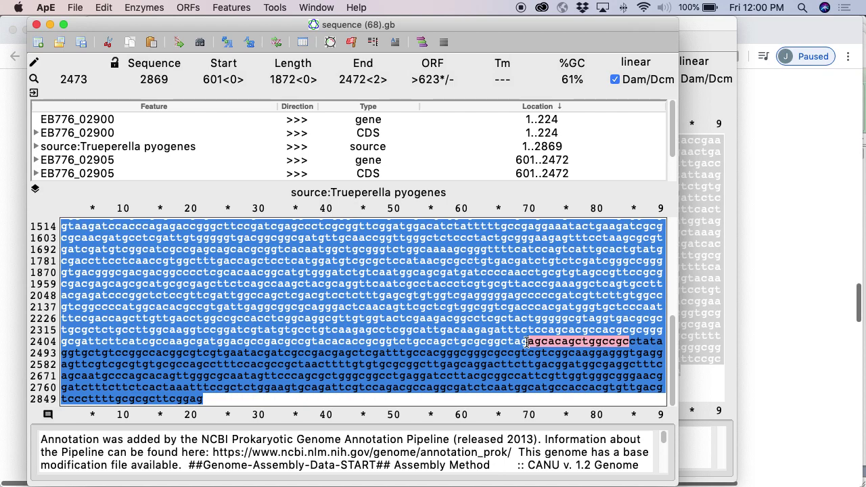
Translate the selected coding sequence in one-letter code, check the protein sequence and close the translation
click(189, 8)
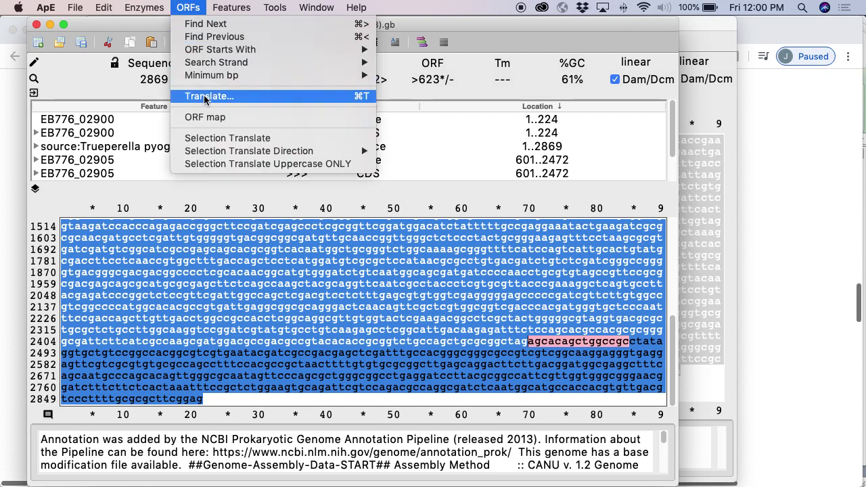
click(203, 95)
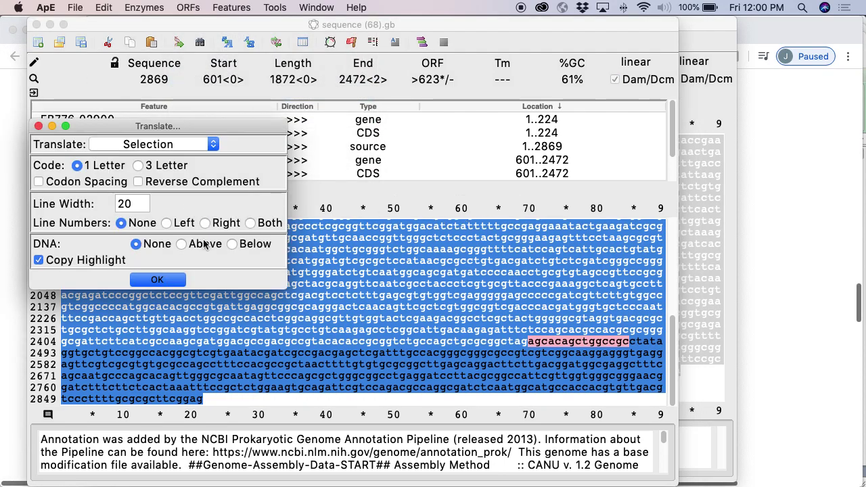
click(159, 279)
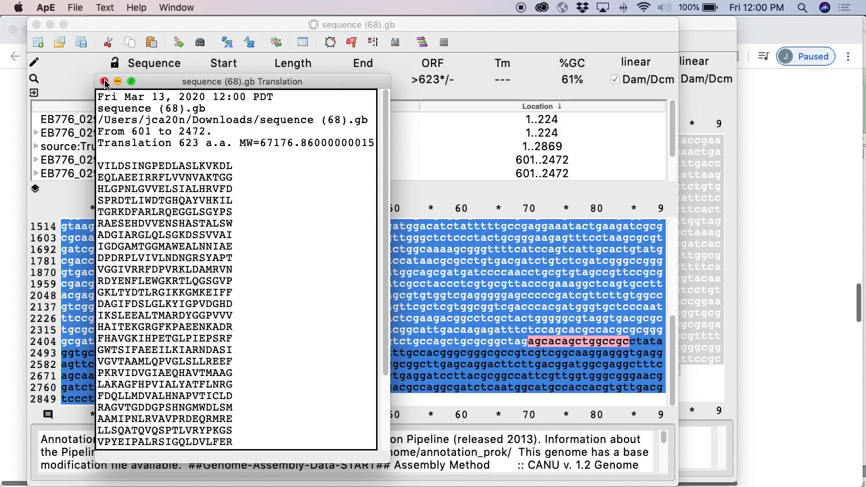
click(103, 82)
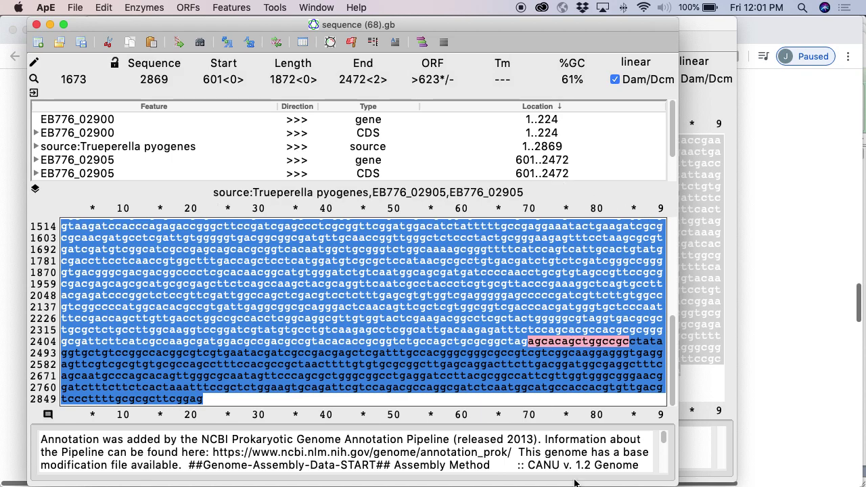
Copy the selected dxs coding sequence into the CDS cell of the Arcanobacterium pyogenes row in Excel
mouse_move(581, 476)
click(604, 460)
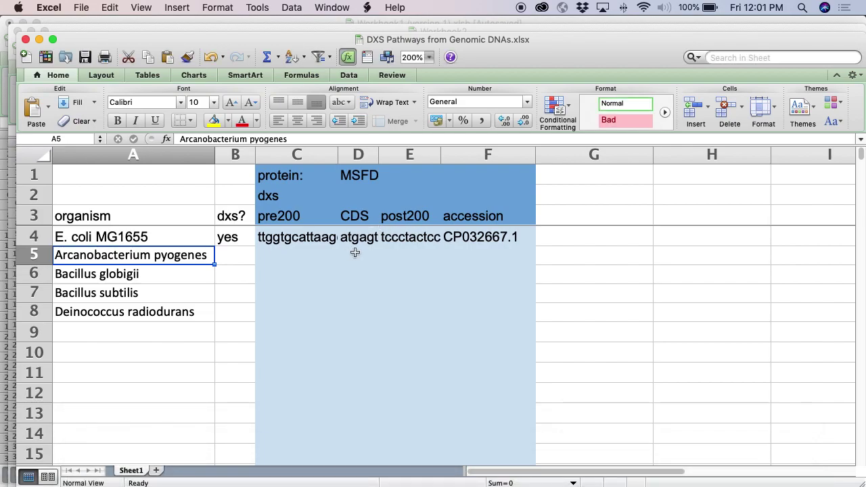
click(354, 252)
key(super+v)
Copy the "yes" from the E. coli row into the dxs? cell for Arcanobacterium pyogenes
click(236, 240)
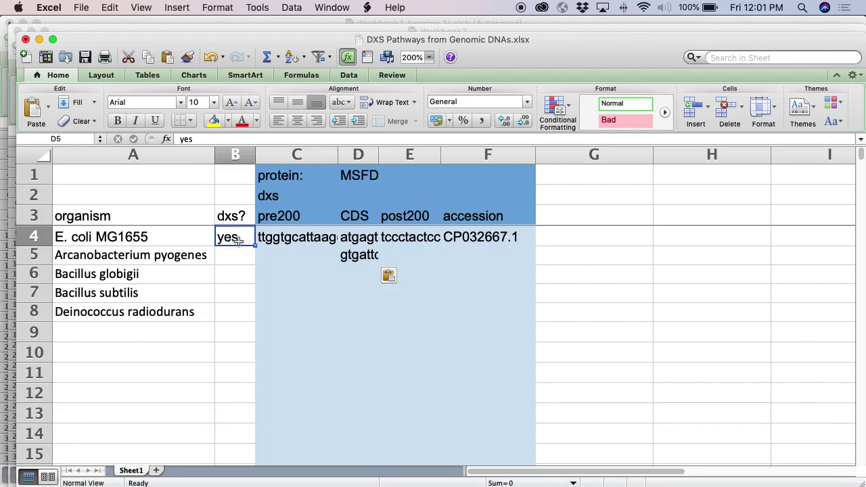
key(super+c)
click(239, 254)
key(super+v)
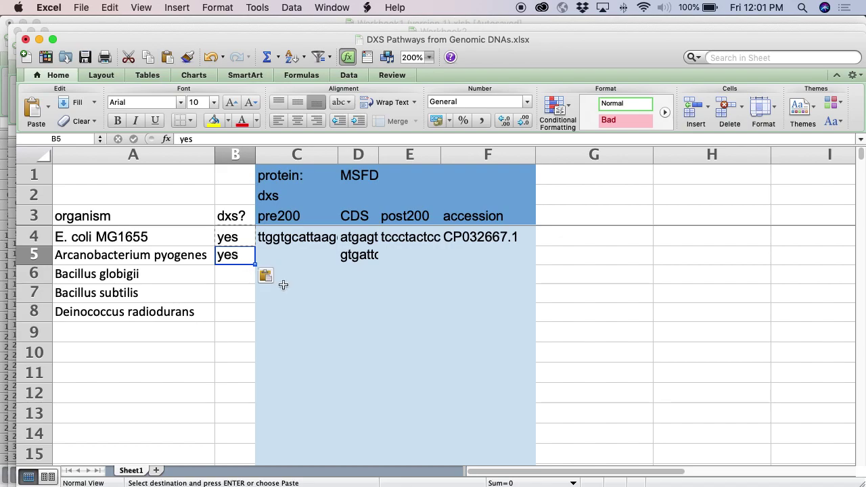
click(301, 291)
click(291, 253)
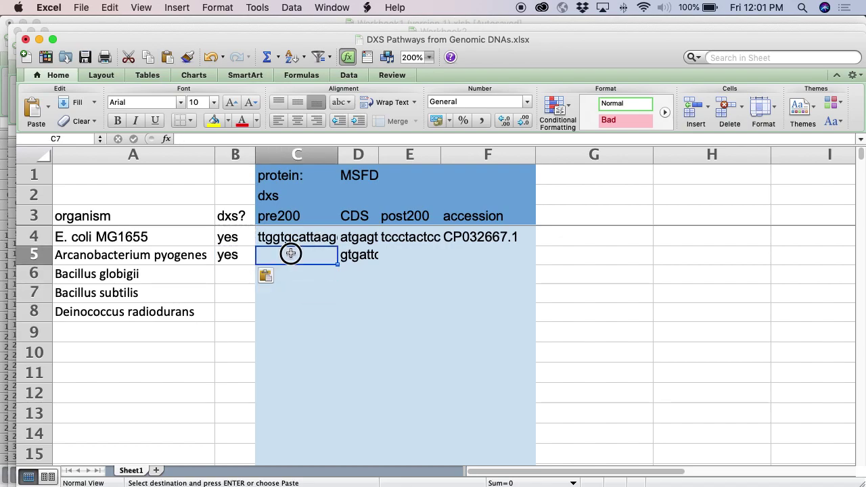
click(402, 254)
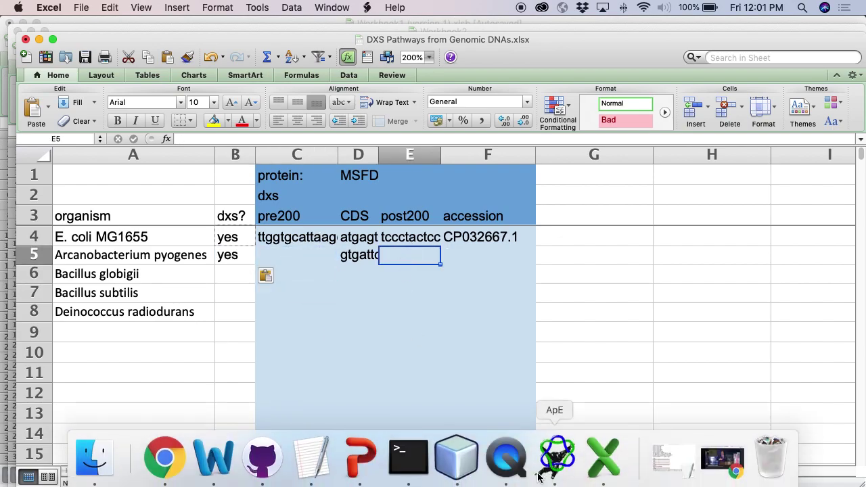
Copy the 200 bases just before the dxs gene, 401 to 600, from ApE into Excel cell C5 for pre200
click(556, 459)
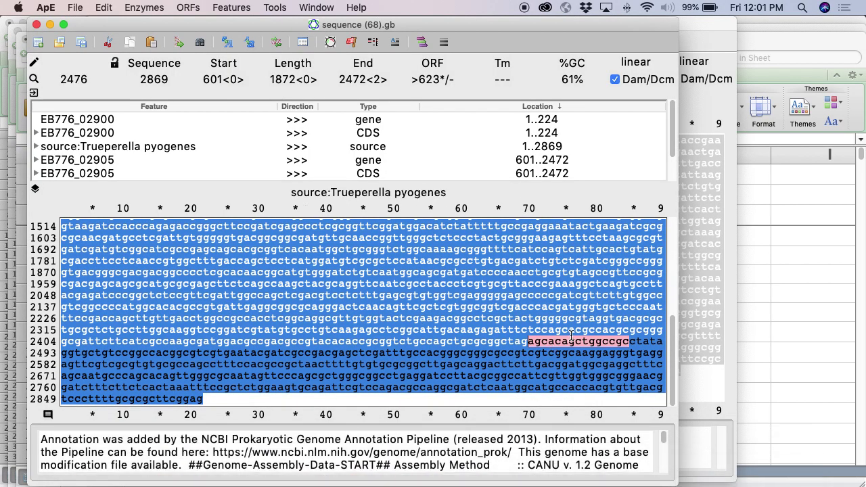
scroll(461, 291, up, 10)
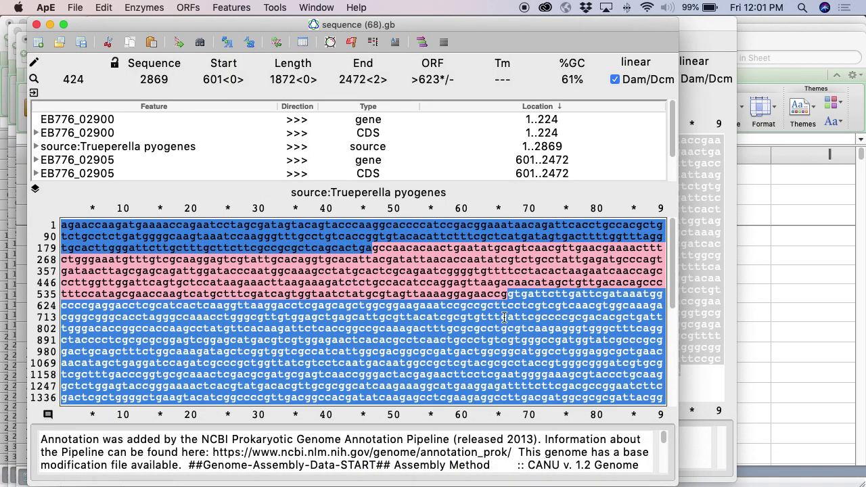
drag(507, 295, 357, 267)
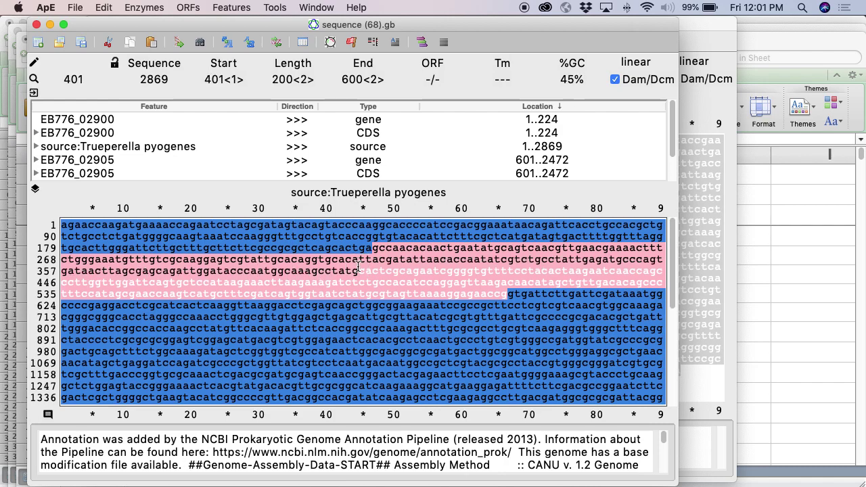
key(super+c)
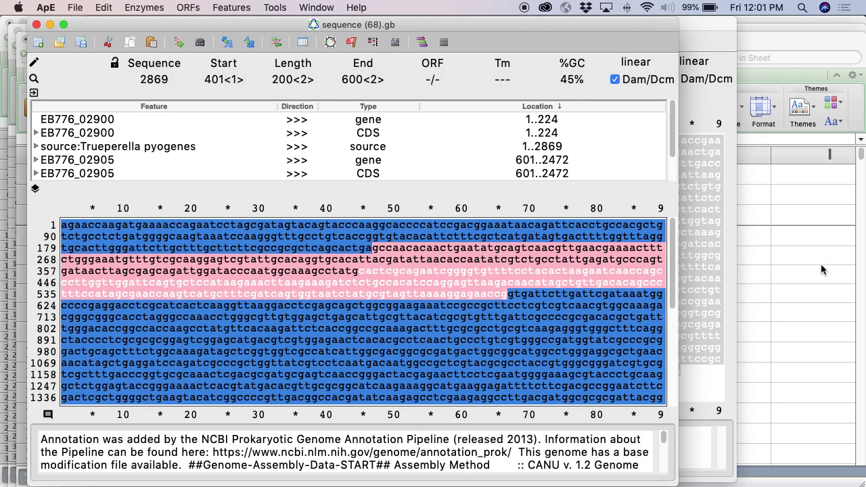
click(757, 261)
click(280, 257)
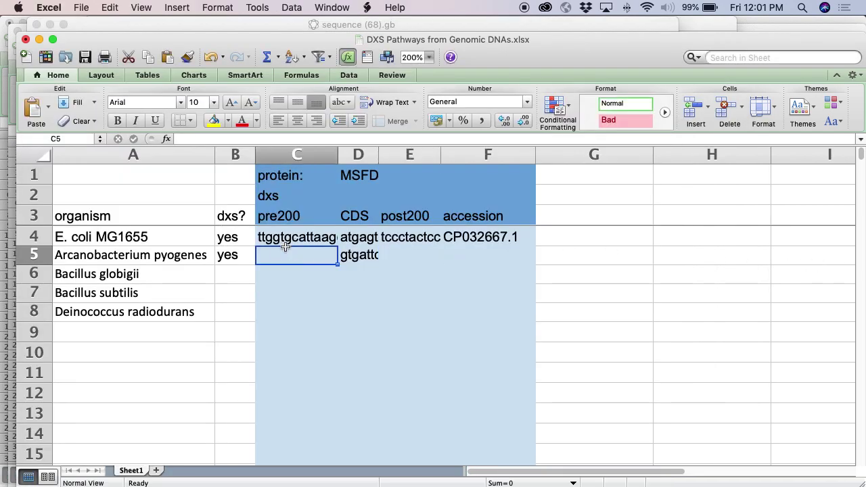
key(super+v)
click(538, 311)
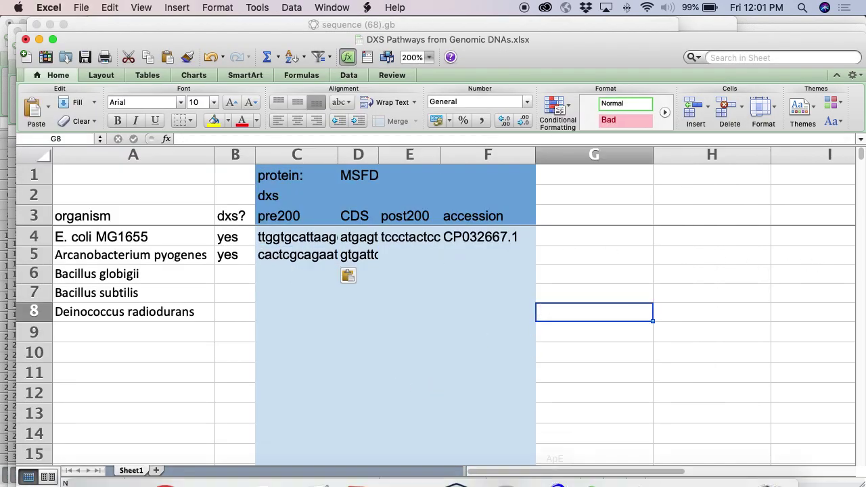
Copy the 200 bases just after the dxs gene, 2473 to 2672, from ApE into Excel cell E5 for post200
click(562, 473)
scroll(391, 319, down, 10)
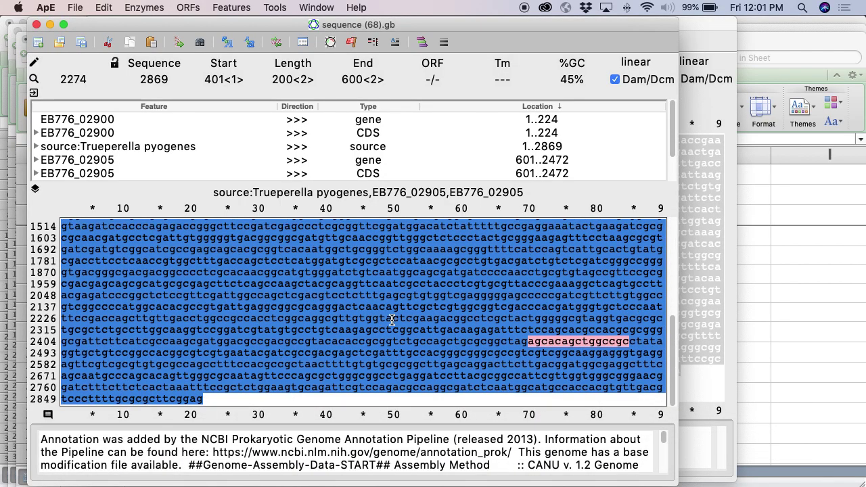
scroll(392, 319, up, 2)
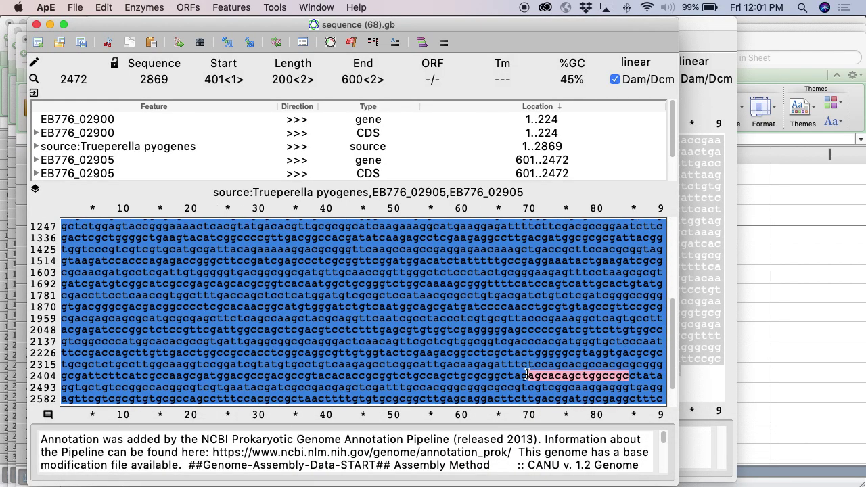
drag(528, 375, 74, 373)
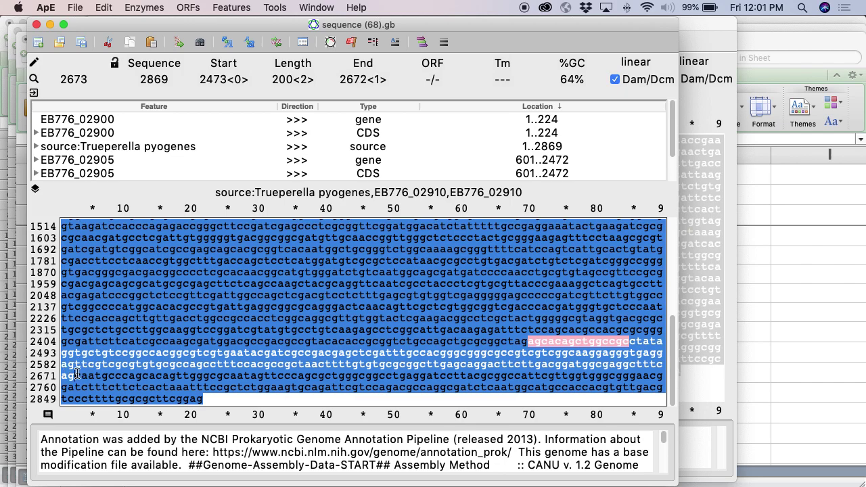
click(801, 308)
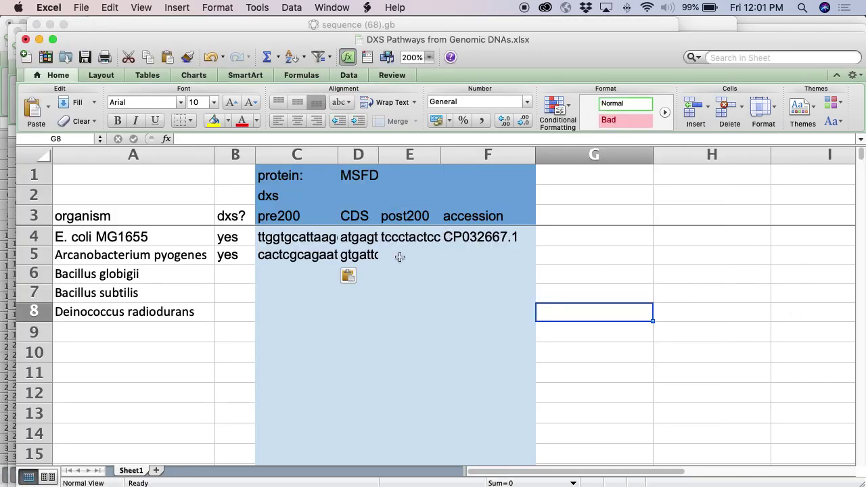
click(399, 256)
key(super+v)
click(385, 317)
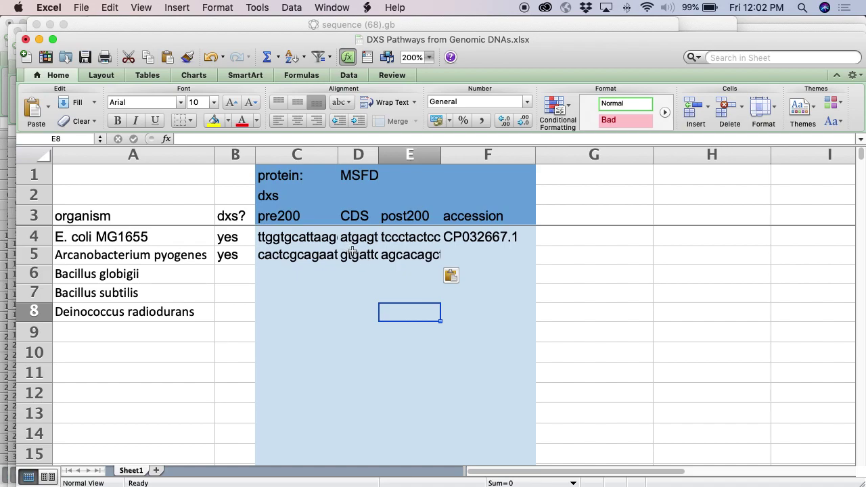
Examine the full coding sequence in cell D5 through to its last codon, then leave the cell without changes
click(354, 256)
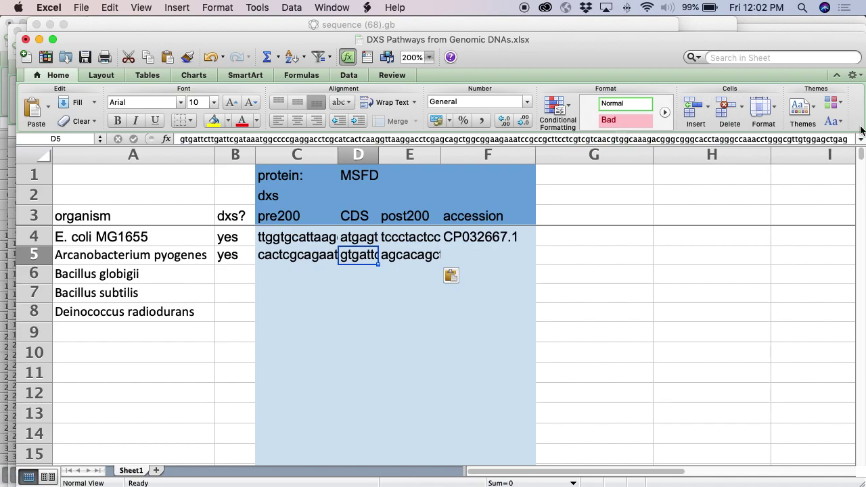
click(825, 139)
key(Right)
key(Right)
key(Right)
key(Right)
key(Right)
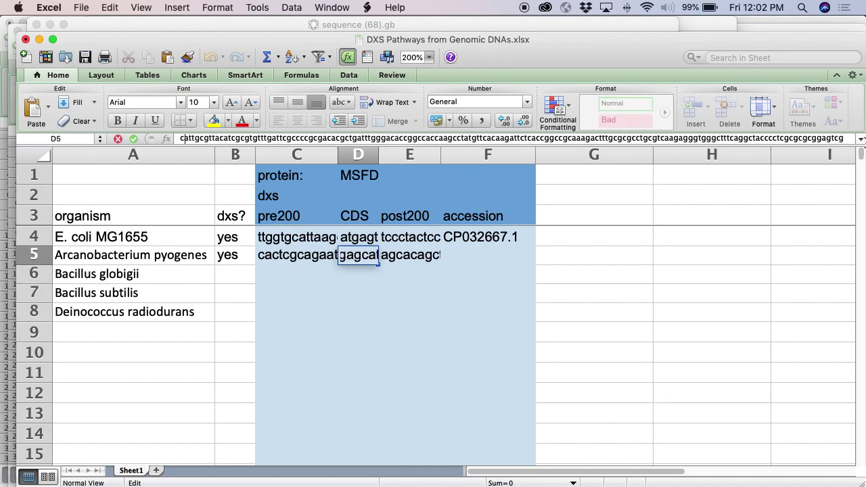
key(Right)
key(Right)
key(Right)
key(Right)
key(Right)
key(Right)
key(Right)
key(Right)
key(Right)
key(Right)
key(Right)
key(Right)
key(Right)
key(Right)
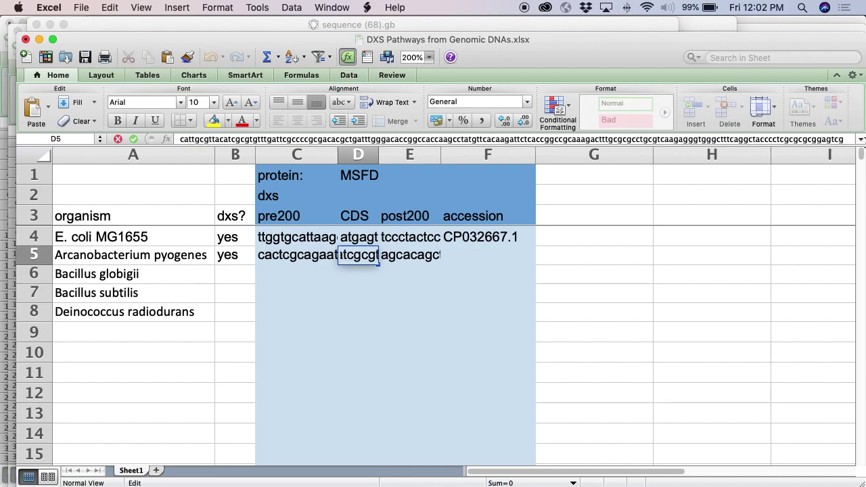
key(Right)
key(Right)
key(Right)
key(Right)
key(Right)
key(Right)
key(Right)
key(Right)
key(Right)
key(Right)
key(Right)
key(Right)
key(Right)
key(Right)
key(Right)
key(Right)
key(Right)
drag(807, 144, 861, 147)
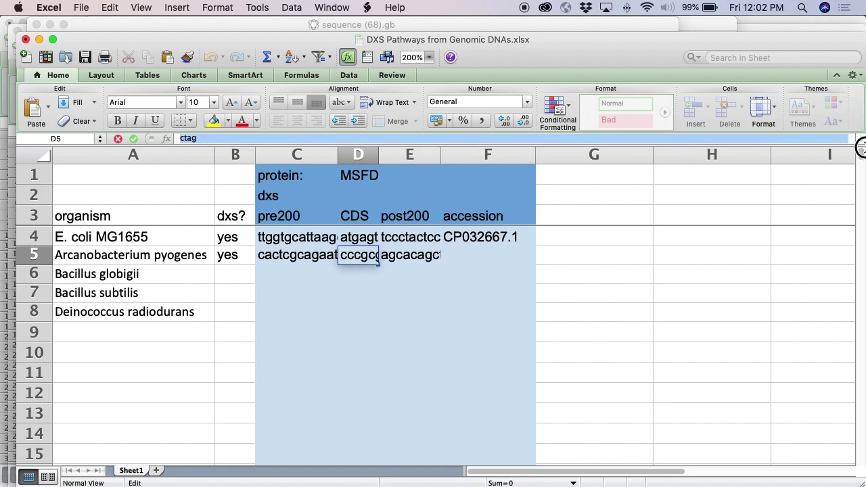
click(207, 139)
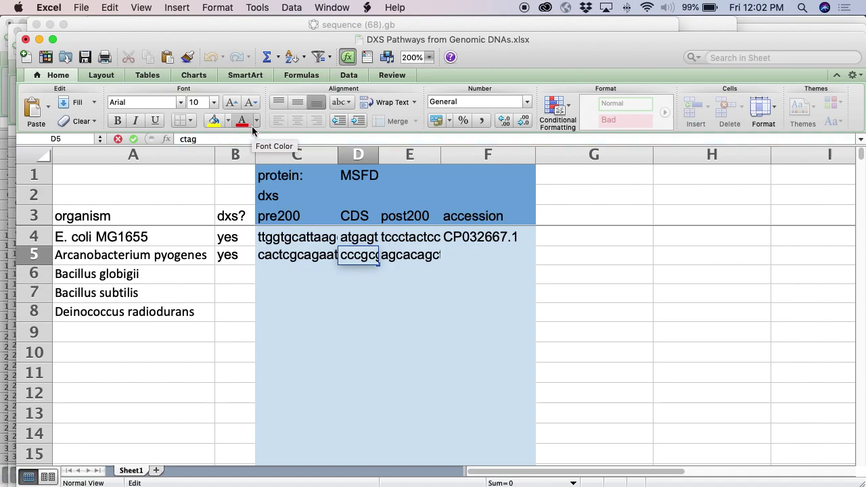
key(Return)
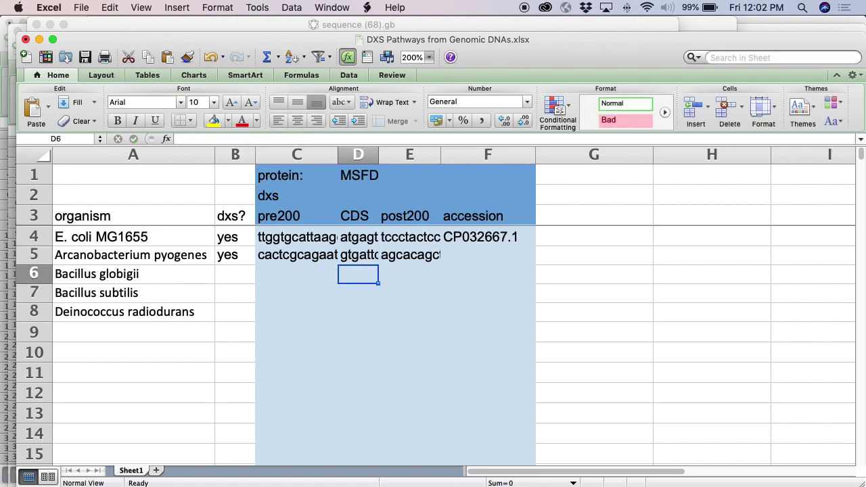
Switch to Chrome and copy the accession CP033902 from the LOCUS line of the Trueperella pyogenes strain TP1 GenBank record
click(463, 255)
mouse_move(312, 464)
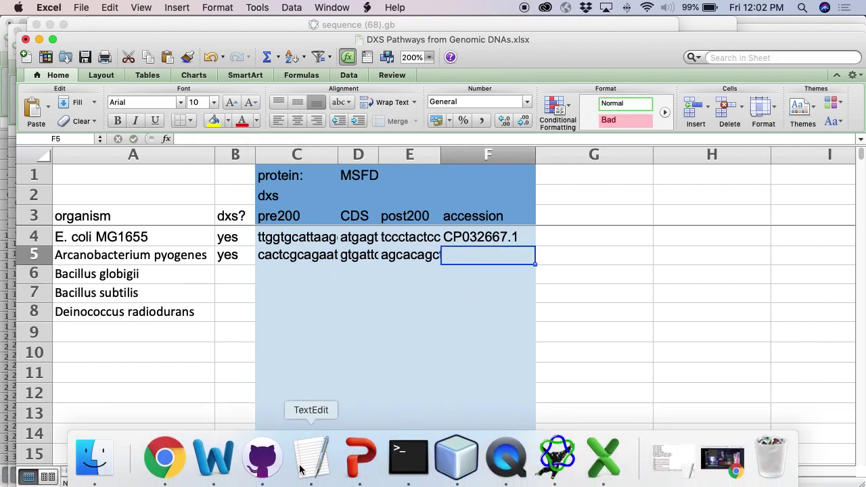
click(166, 461)
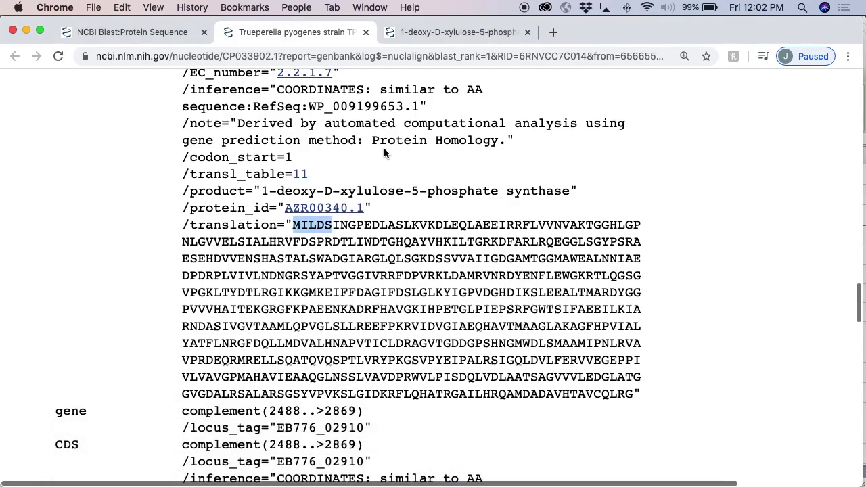
scroll(383, 148, up, 15)
scroll(164, 298, down, 2)
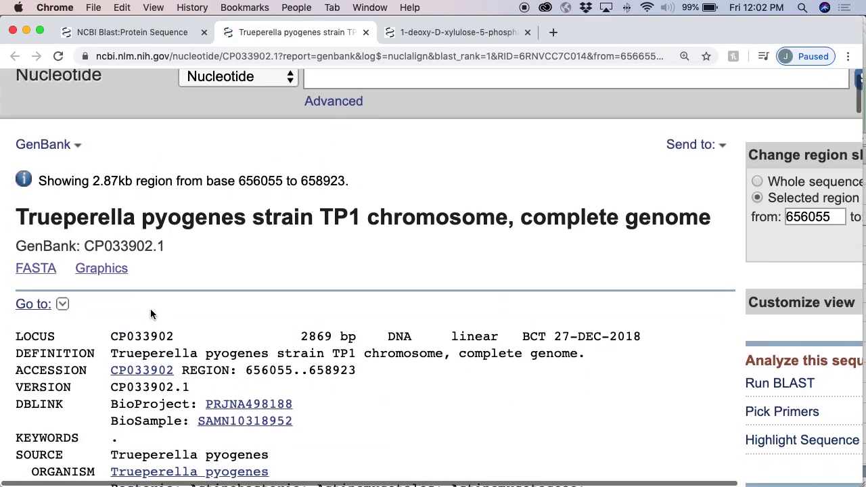
double_click(133, 330)
Paste the accession CP033902 into Excel cell F5 for Arcanobacterium pyogenes, matching the destination formatting
mouse_move(556, 466)
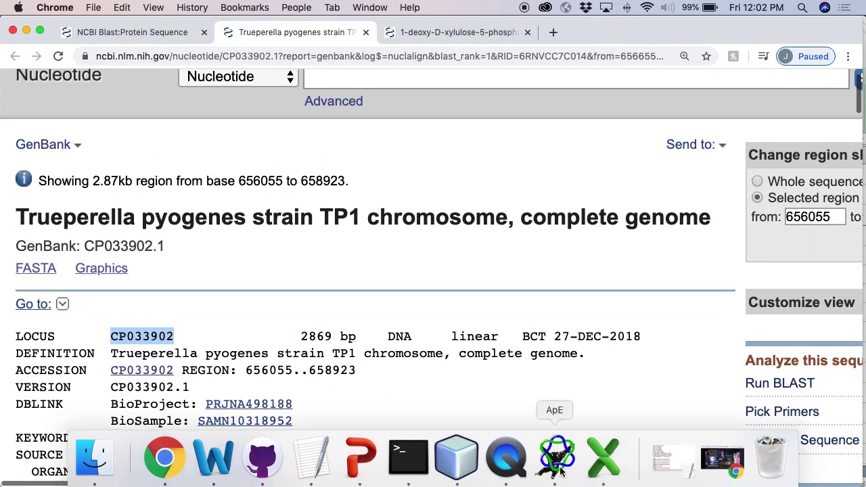
click(602, 466)
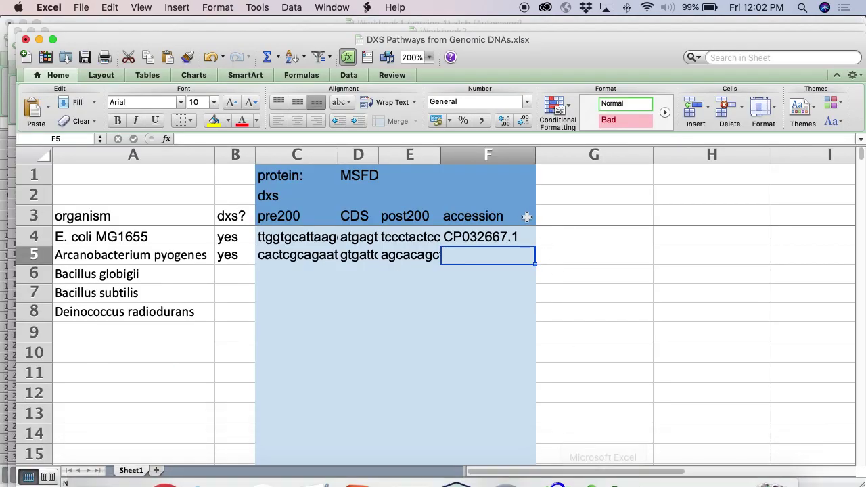
key(super+v)
click(546, 277)
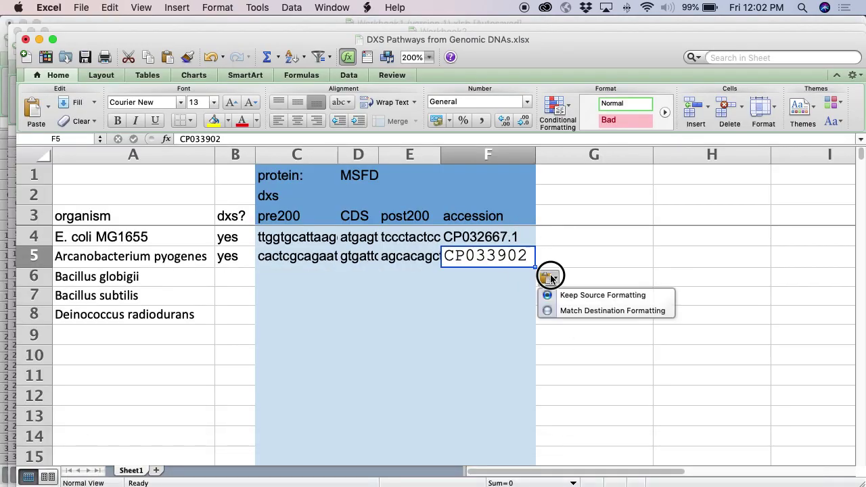
click(561, 311)
click(474, 332)
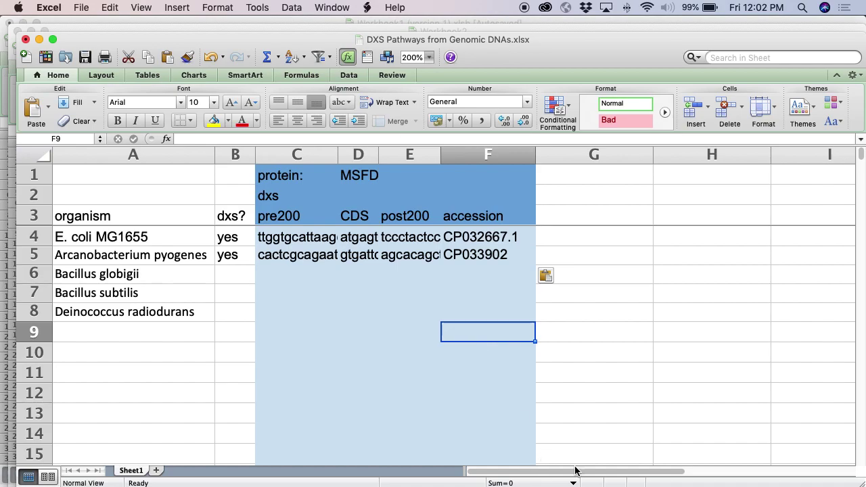